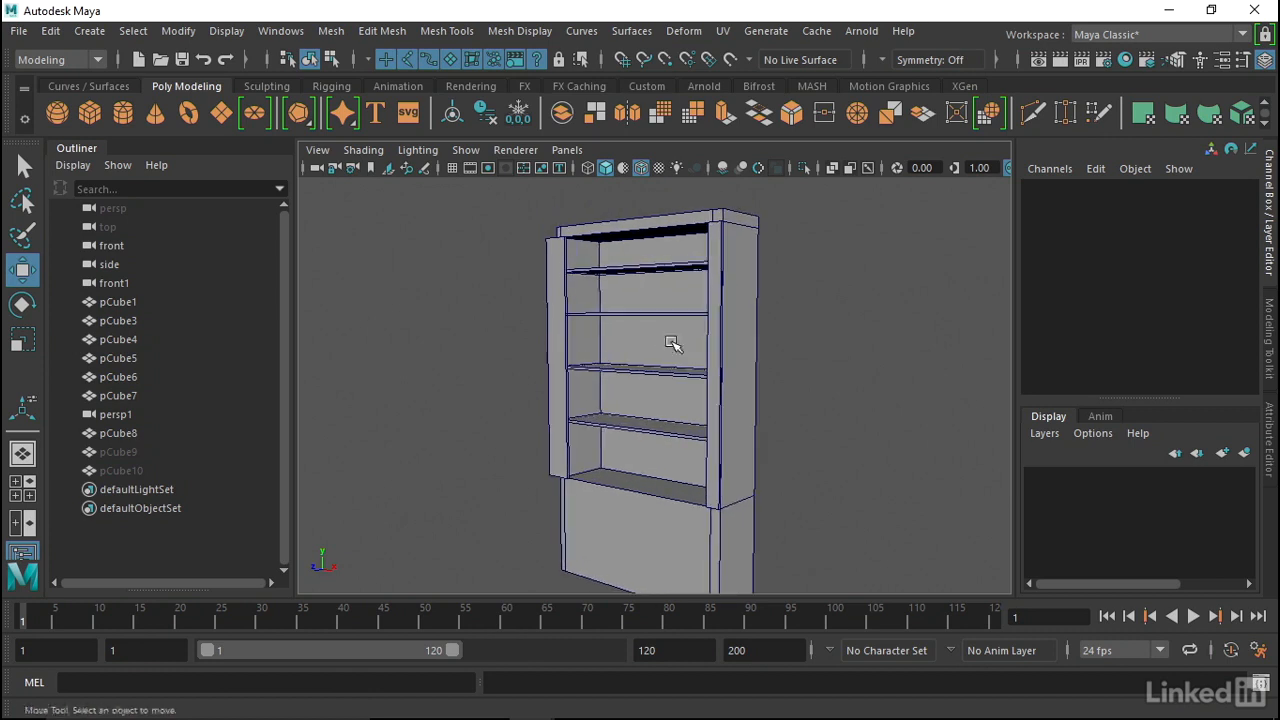
In the orthographic side view, import TopTrim.jpg from the Chapter03 folder of sourceimages as an image plane
key(space)
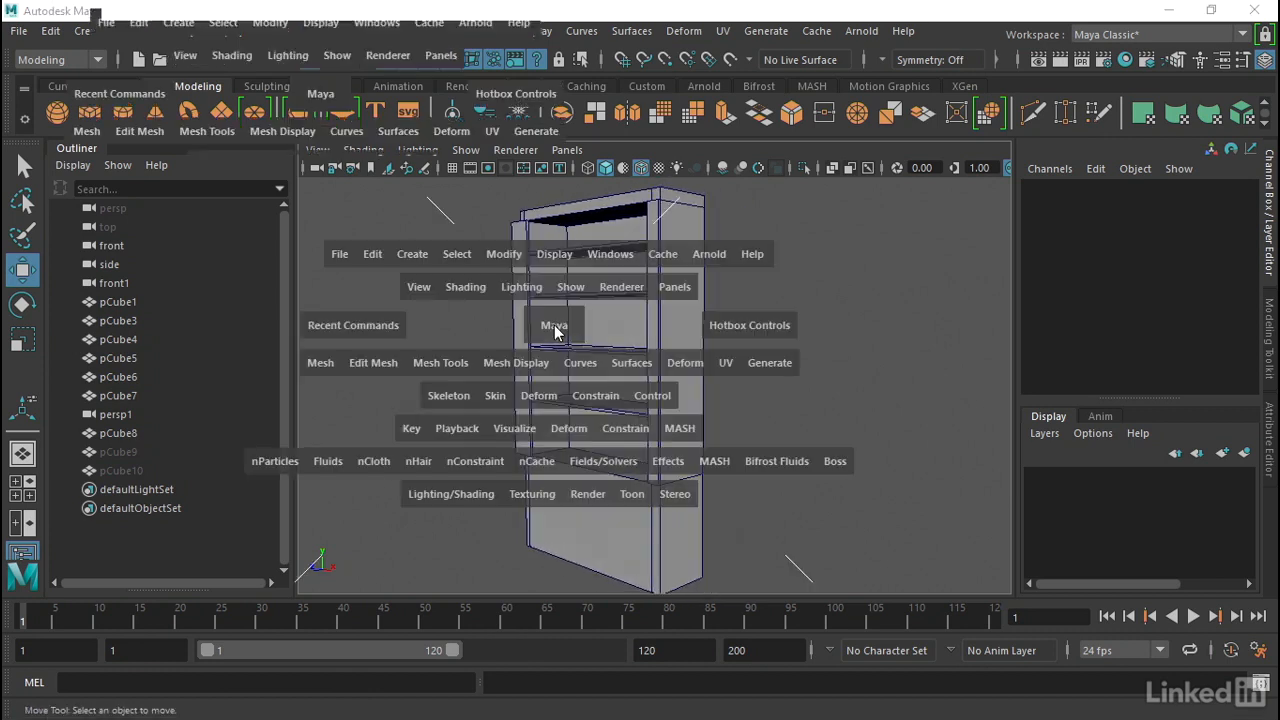
alt+right_drag(713, 368, 370, 495)
alt+middle_drag(717, 254, 666, 346)
alt+drag(666, 346, 669, 243)
alt+middle_drag(669, 243, 671, 383)
alt+right_drag(560, 395, 829, 440)
alt+middle_drag(649, 456, 655, 391)
scroll(655, 391, up, 1)
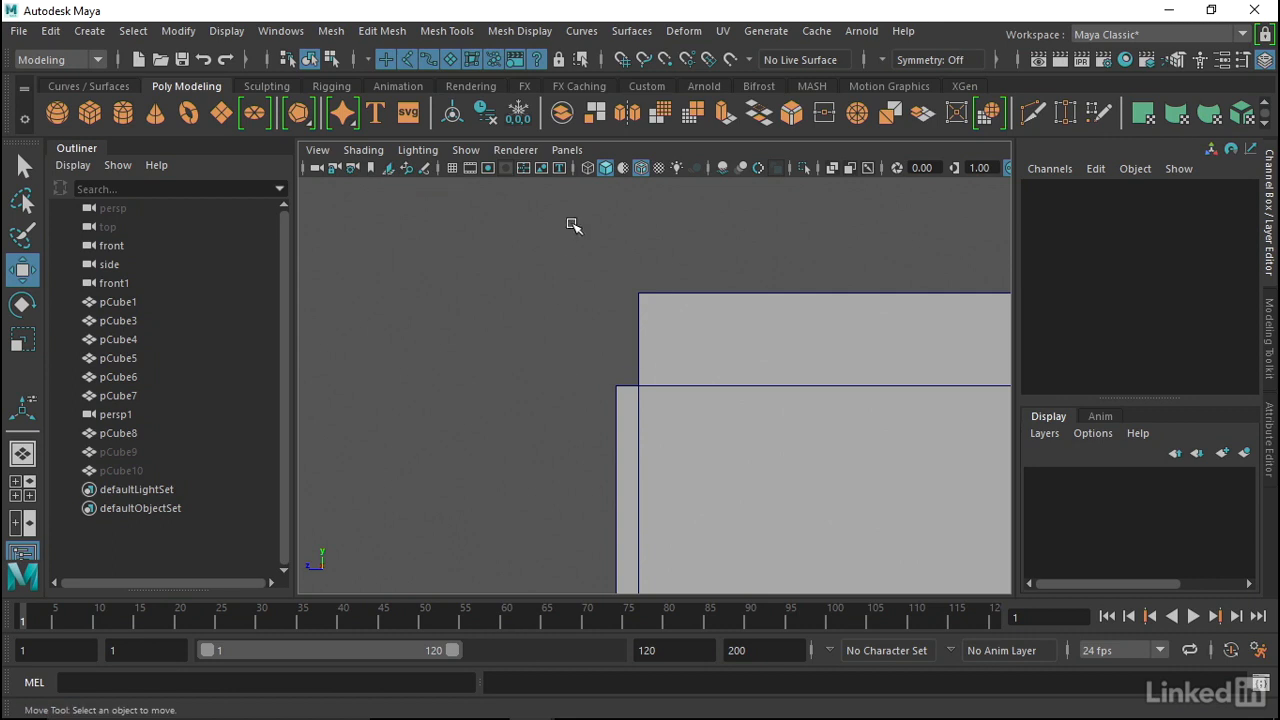
click(389, 168)
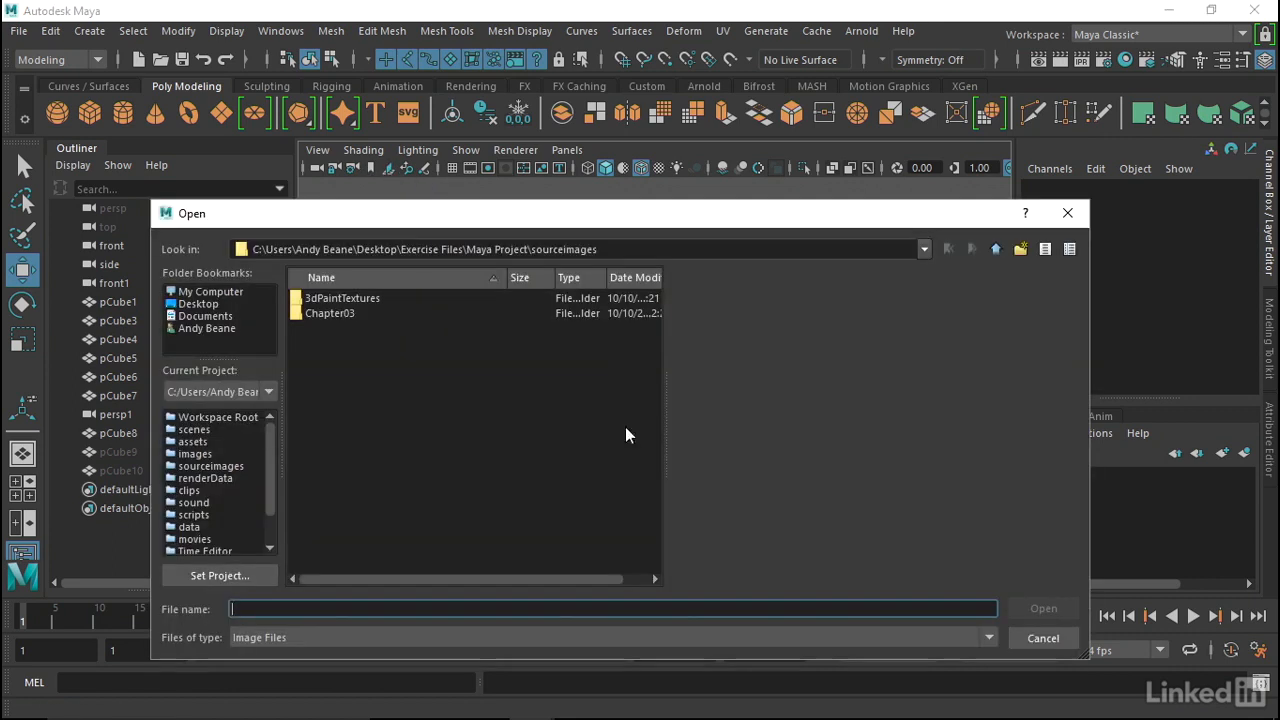
double_click(331, 316)
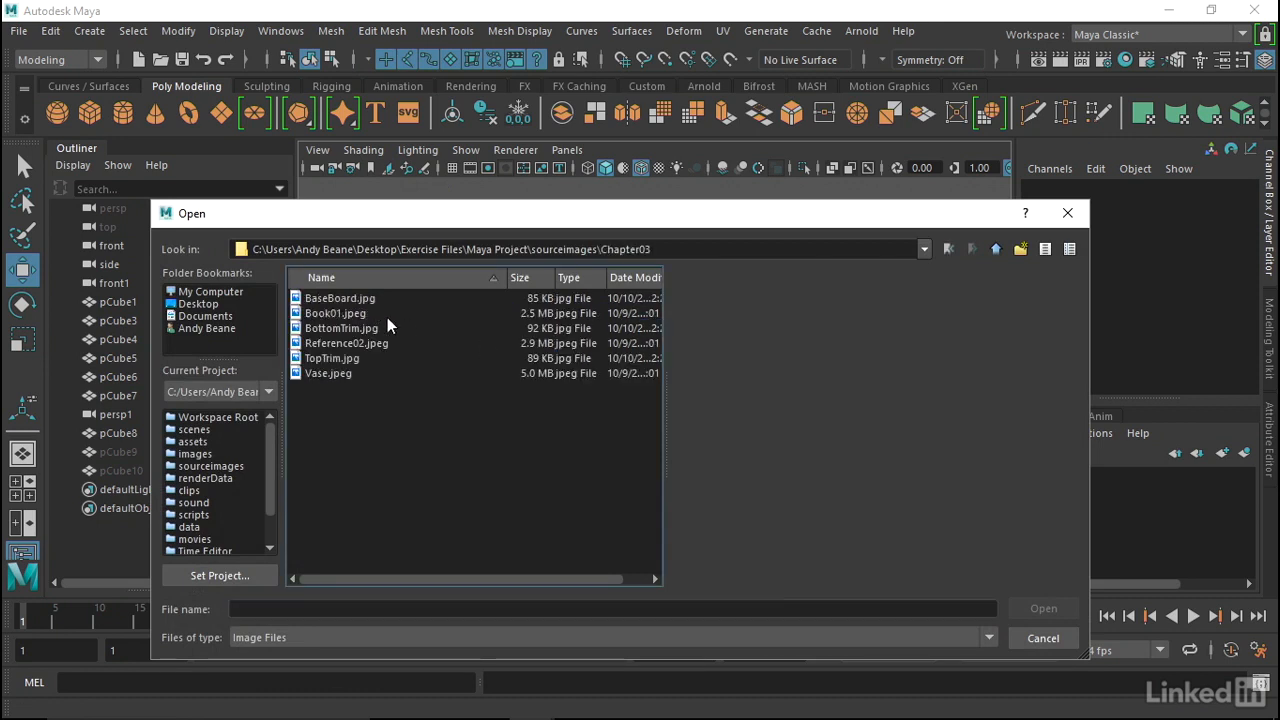
click(329, 360)
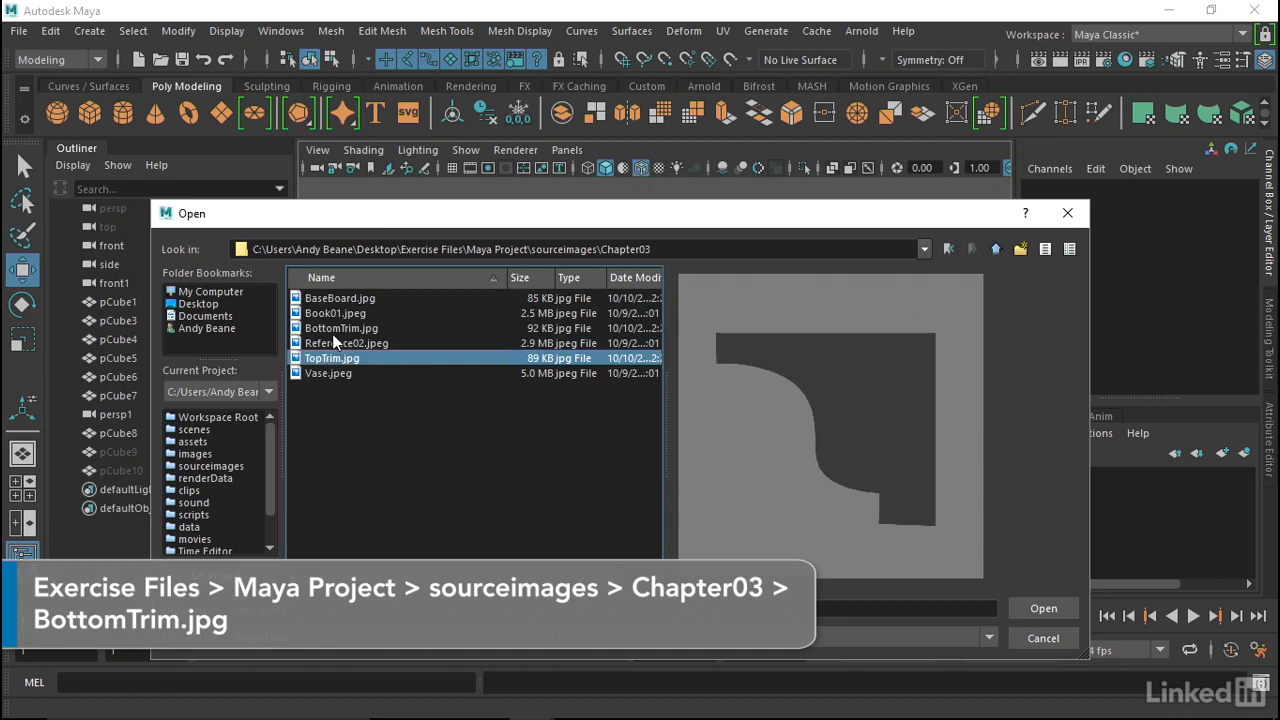
click(1047, 608)
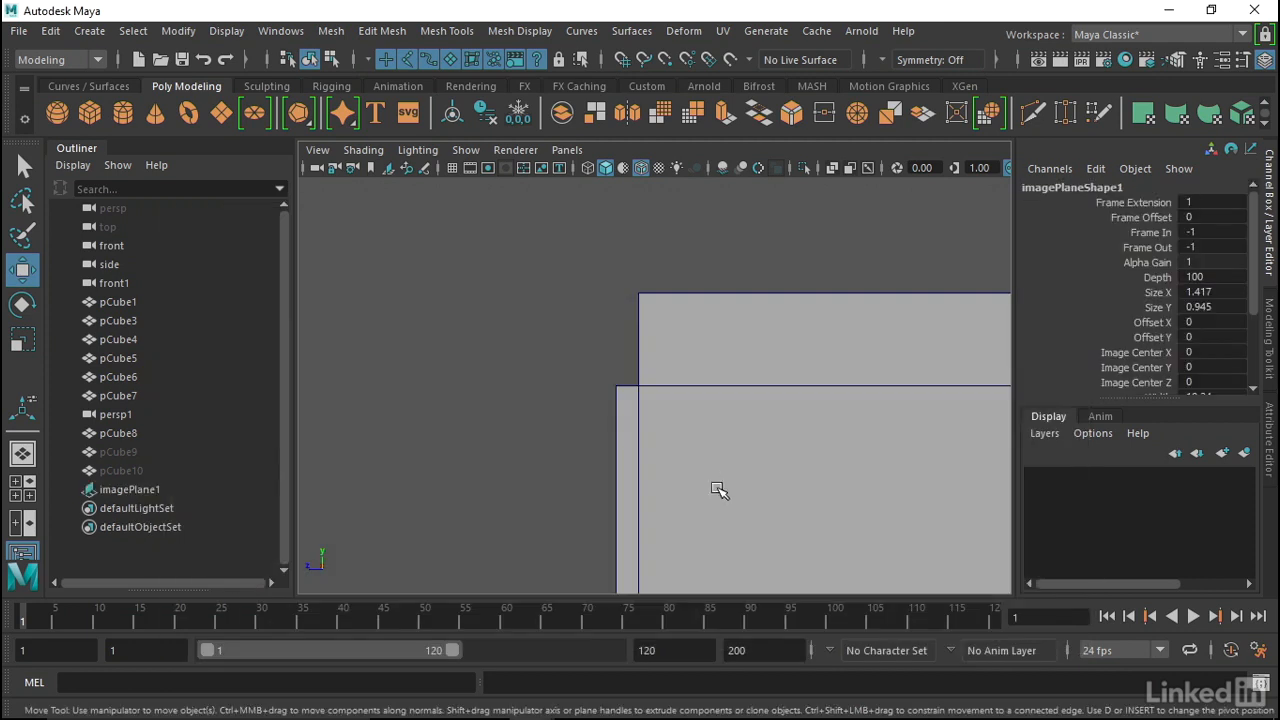
Move the trim image plane up from the origin to the bookcase's top front corner in the side view
alt+right_drag(623, 457, 345, 450)
alt+middle_drag(536, 388, 589, 258)
alt+right_drag(589, 258, 450, 350)
alt+middle_drag(741, 480, 703, 317)
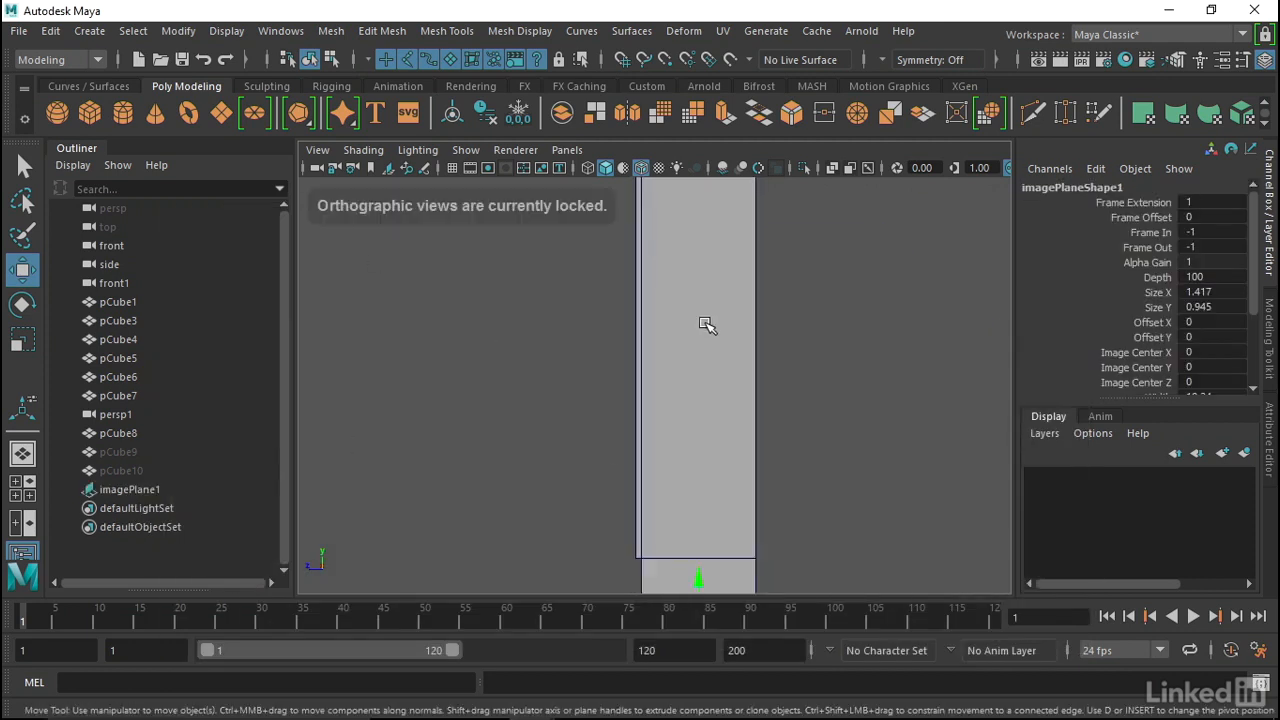
alt+right_drag(703, 317, 602, 384)
drag(682, 393, 686, 323)
key(ctrl+z)
drag(688, 496, 682, 122)
alt+middle_drag(700, 240, 780, 486)
drag(765, 448, 714, 410)
Scale up the trim image to match the height of the bookcase's top panel and align its profile with the panel's front edge
alt+right_drag(716, 412, 907, 440)
alt+middle_drag(907, 440, 809, 440)
alt+right_drag(809, 440, 811, 491)
alt+middle_drag(811, 491, 672, 312)
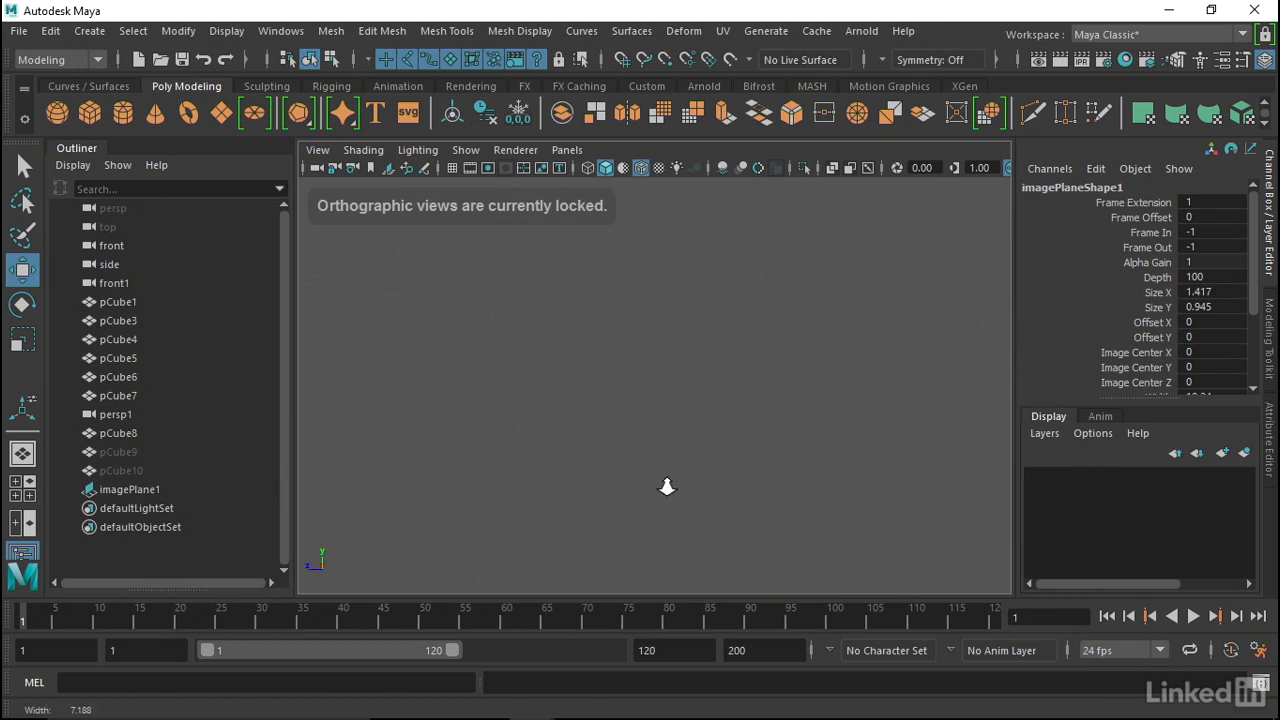
alt+middle_drag(725, 497, 649, 377)
alt+right_drag(649, 377, 533, 360)
alt+middle_drag(533, 360, 524, 388)
alt+right_drag(745, 406, 607, 428)
alt+middle_drag(607, 428, 580, 454)
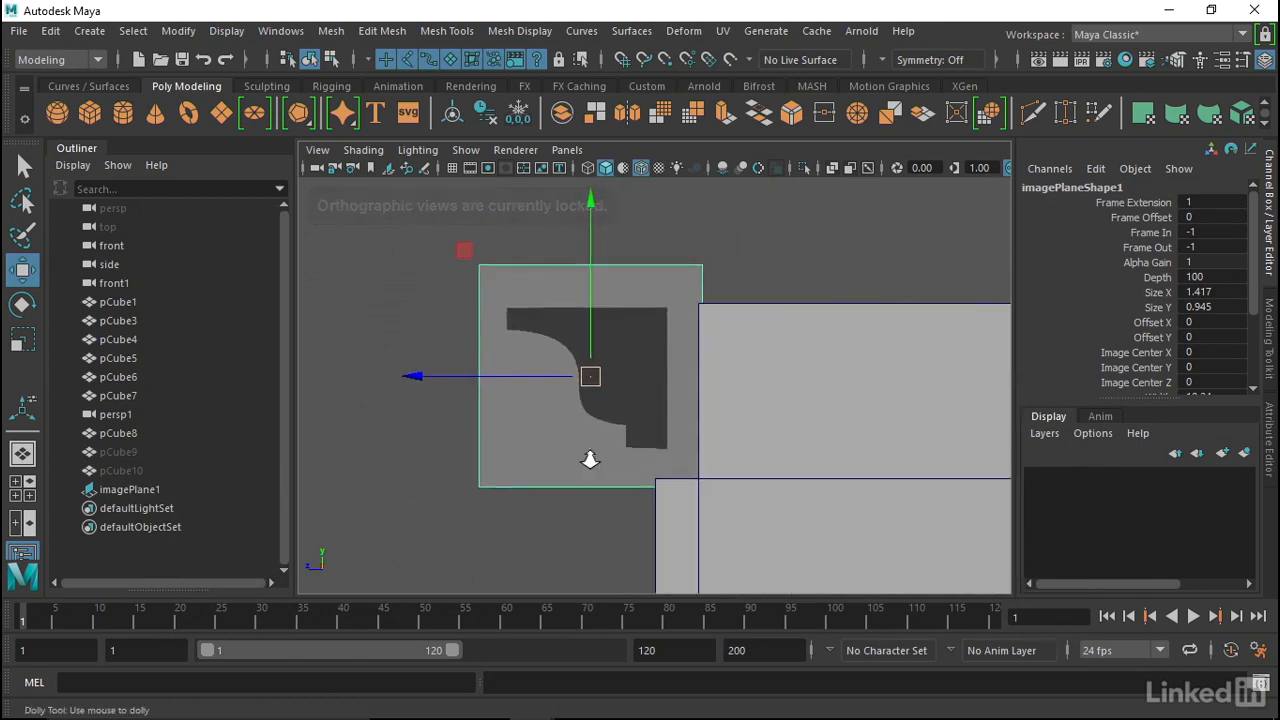
alt+right_drag(580, 454, 694, 463)
key(r)
drag(575, 374, 613, 340)
key(w)
key(r)
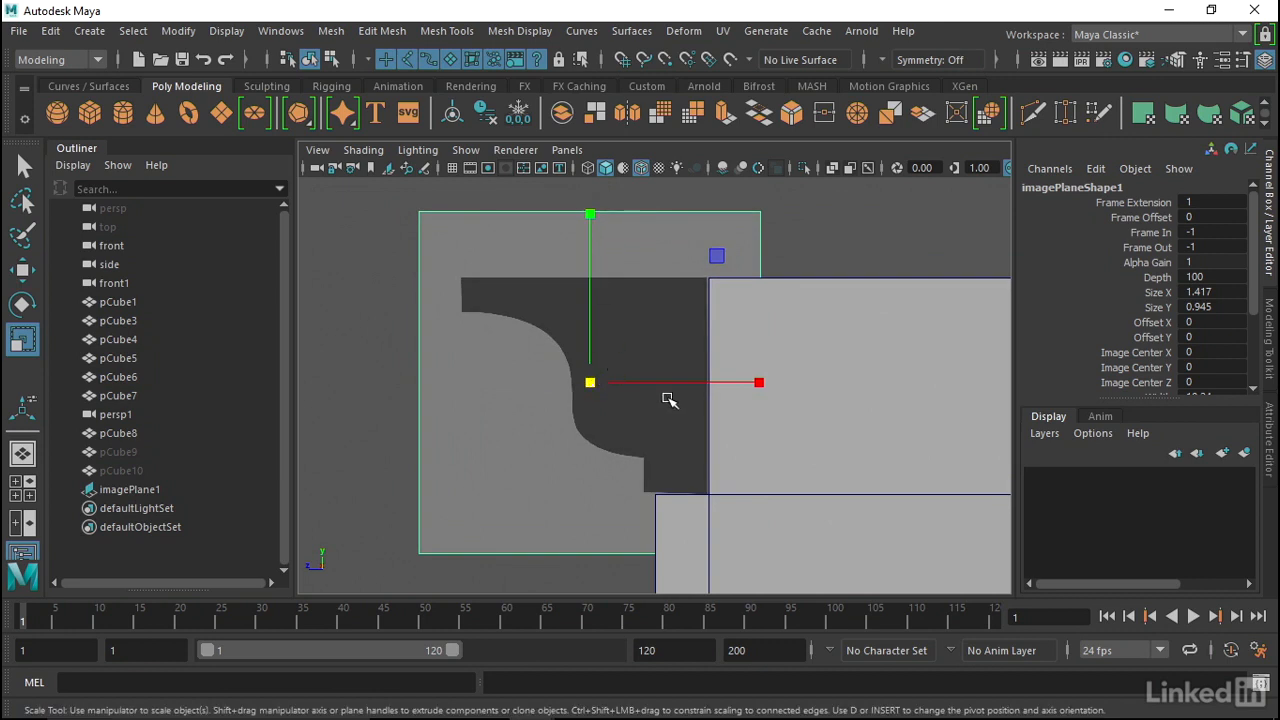
key(w)
drag(551, 381, 551, 383)
alt+middle_drag(646, 318, 668, 328)
alt+right_drag(668, 328, 676, 316)
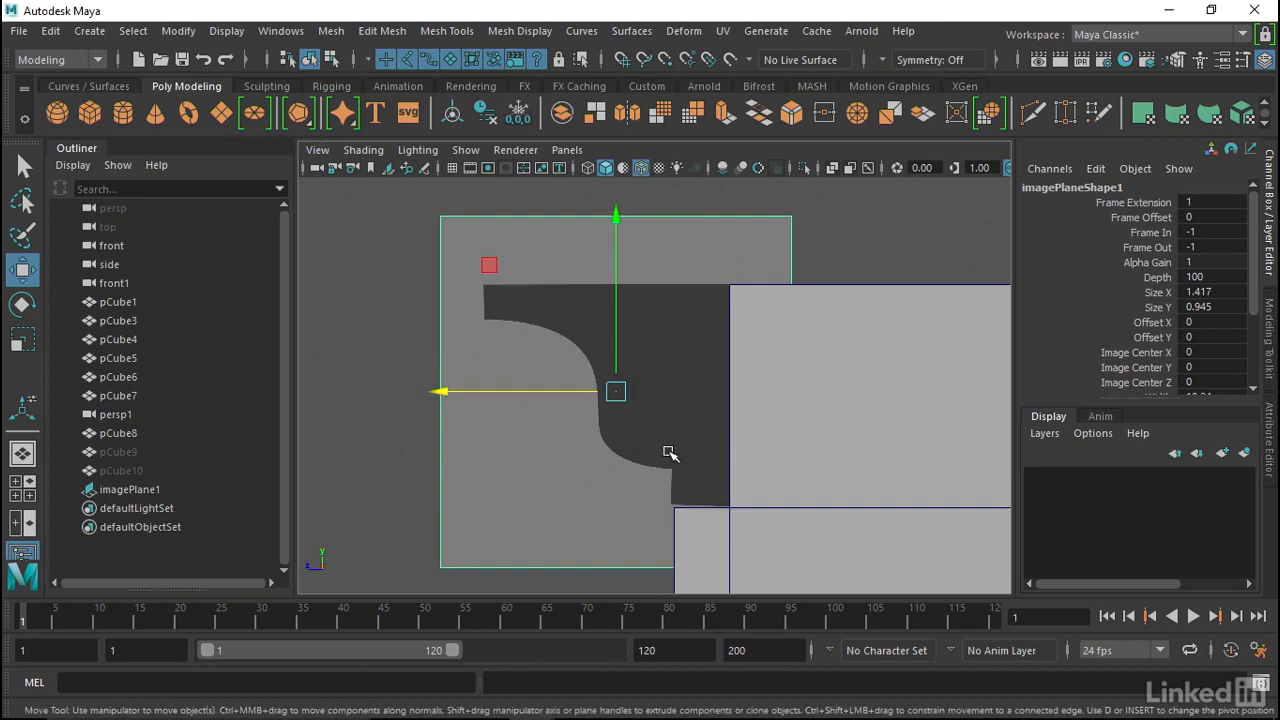
Create a polygon cube and move it onto the trim image, at about Translate Y 268.8 and Translate Z 26.1
click(91, 113)
alt+right_drag(780, 392, 509, 451)
alt+right_drag(642, 434, 443, 486)
alt+middle_drag(646, 515, 668, 340)
alt+right_drag(668, 340, 528, 274)
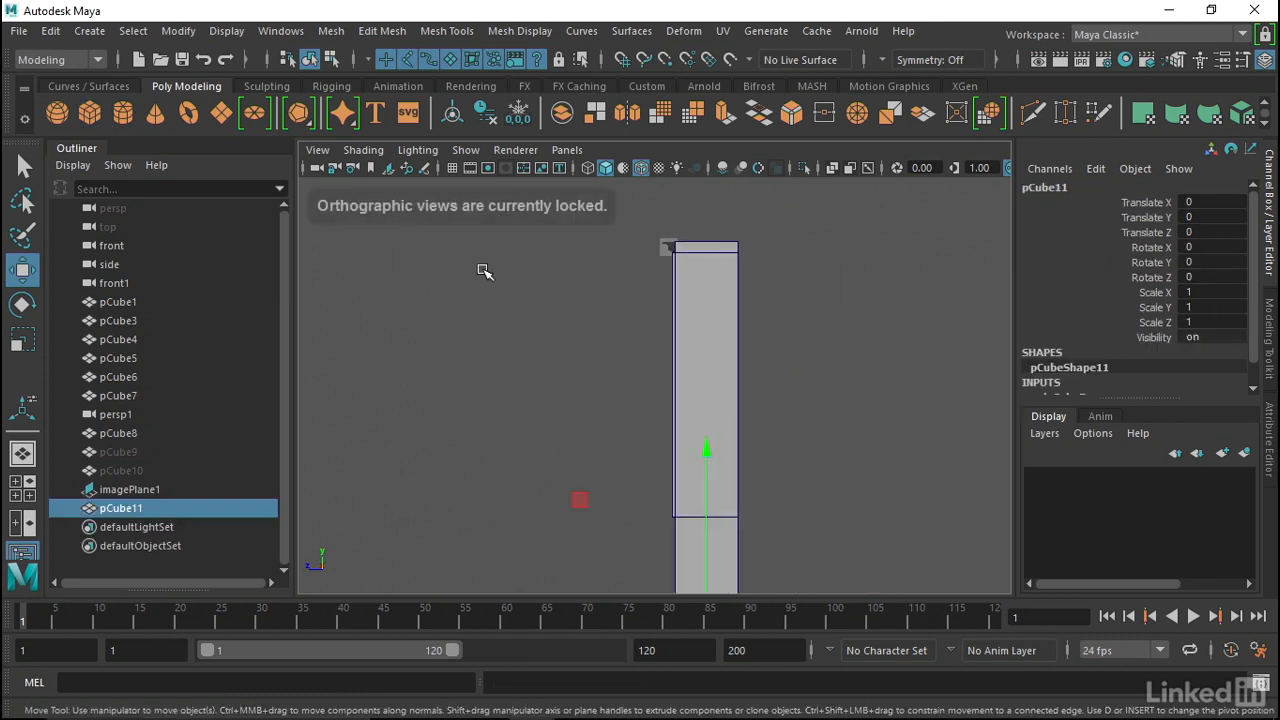
drag(709, 451, 611, 246)
alt+right_drag(611, 246, 793, 263)
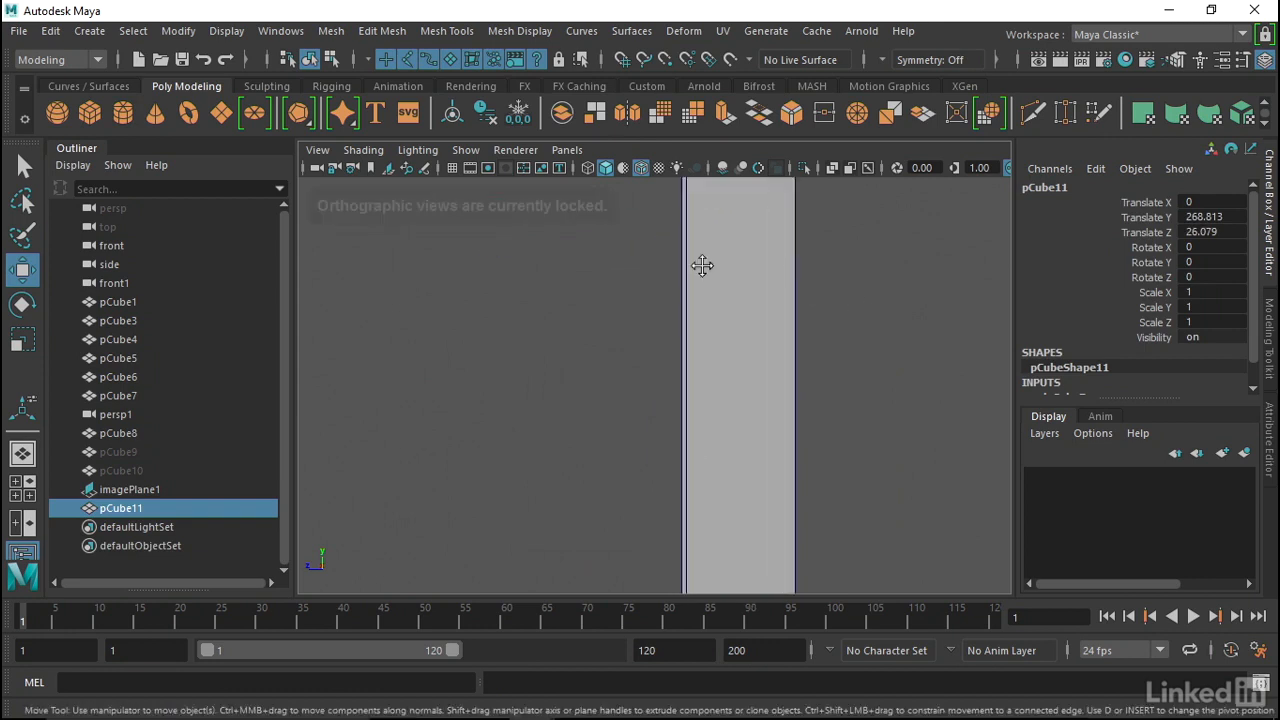
alt+middle_drag(793, 263, 714, 590)
alt+right_drag(714, 590, 658, 606)
alt+middle_drag(718, 494, 771, 390)
key(f)
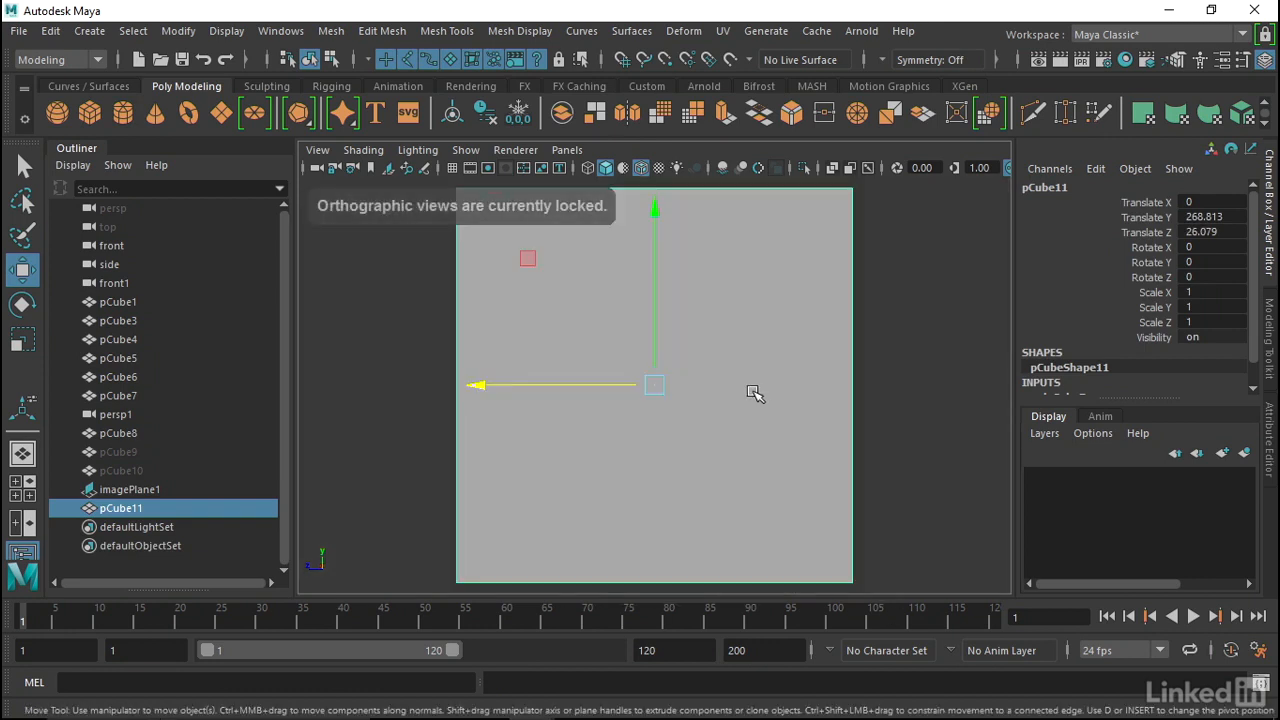
Scale the cube uniformly to the height of the trim profile and align its top and bottom with the bookcase's top panel
alt+right_drag(710, 390, 395, 378)
alt+right_drag(656, 383, 600, 390)
alt+middle_drag(600, 390, 600, 411)
key(r)
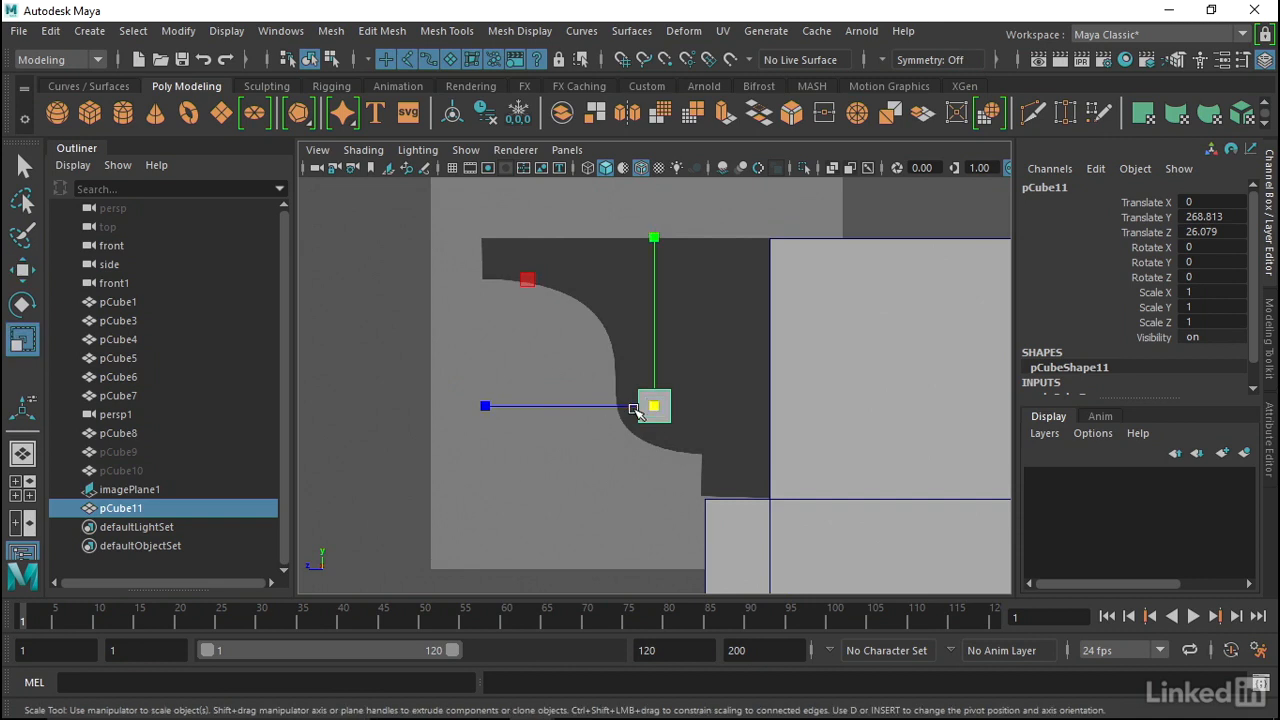
drag(652, 410, 810, 430)
key(w)
drag(658, 383, 650, 296)
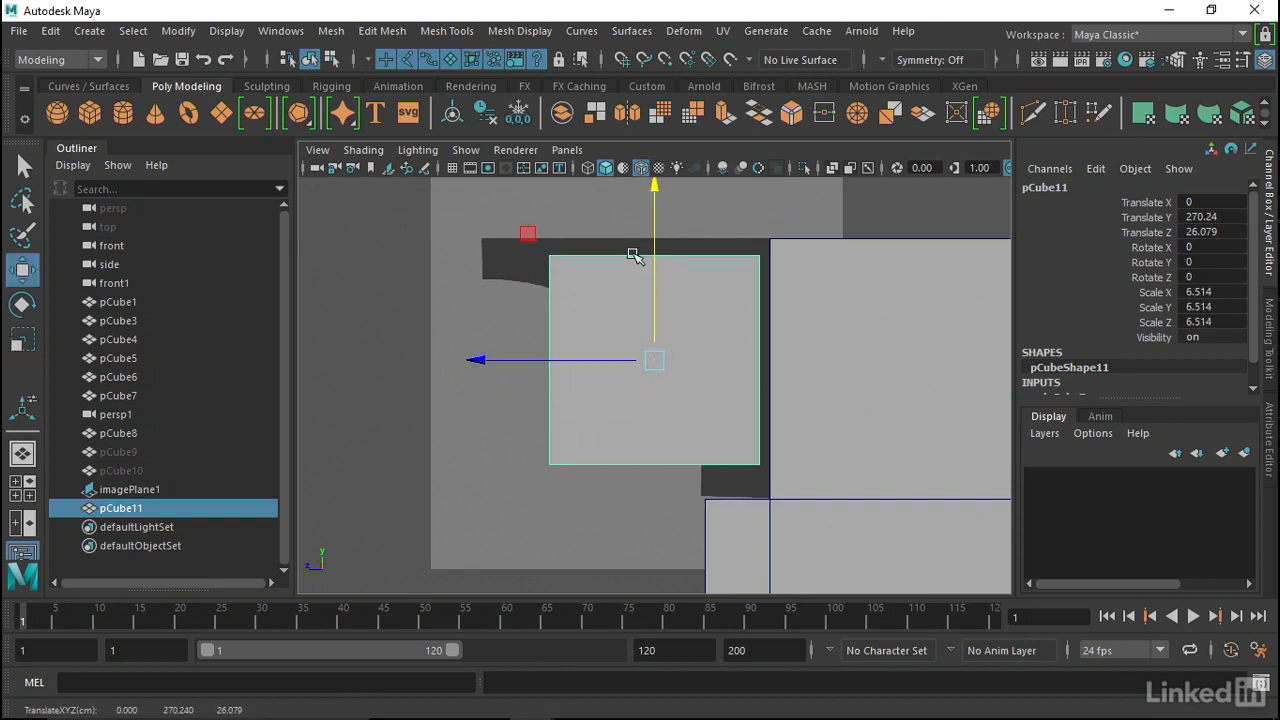
key(r)
drag(651, 366, 692, 376)
key(w)
drag(655, 327, 551, 250)
key(r)
Move the cube's front vertices out to the trim profile's front edge and its rear vertices to the top panel's front face
right_drag(579, 245, 466, 197)
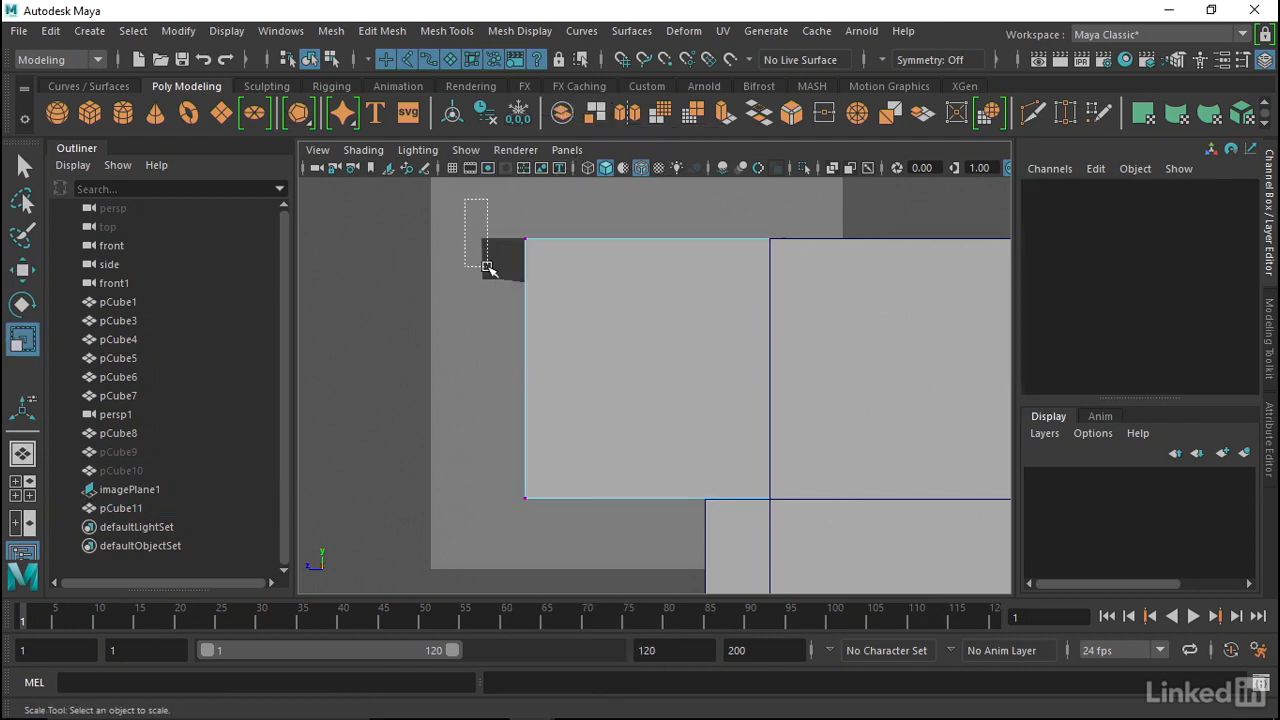
drag(466, 197, 592, 566)
key(w)
drag(512, 368, 455, 377)
drag(722, 192, 862, 565)
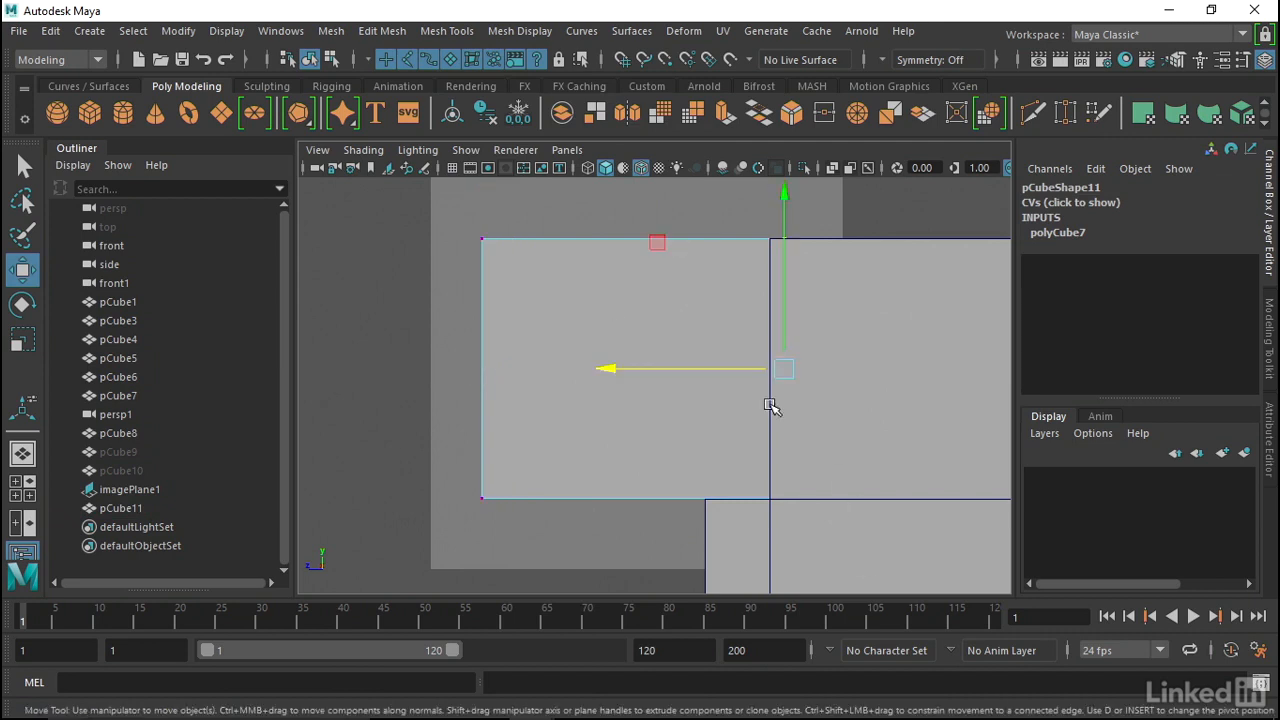
drag(738, 374, 720, 374)
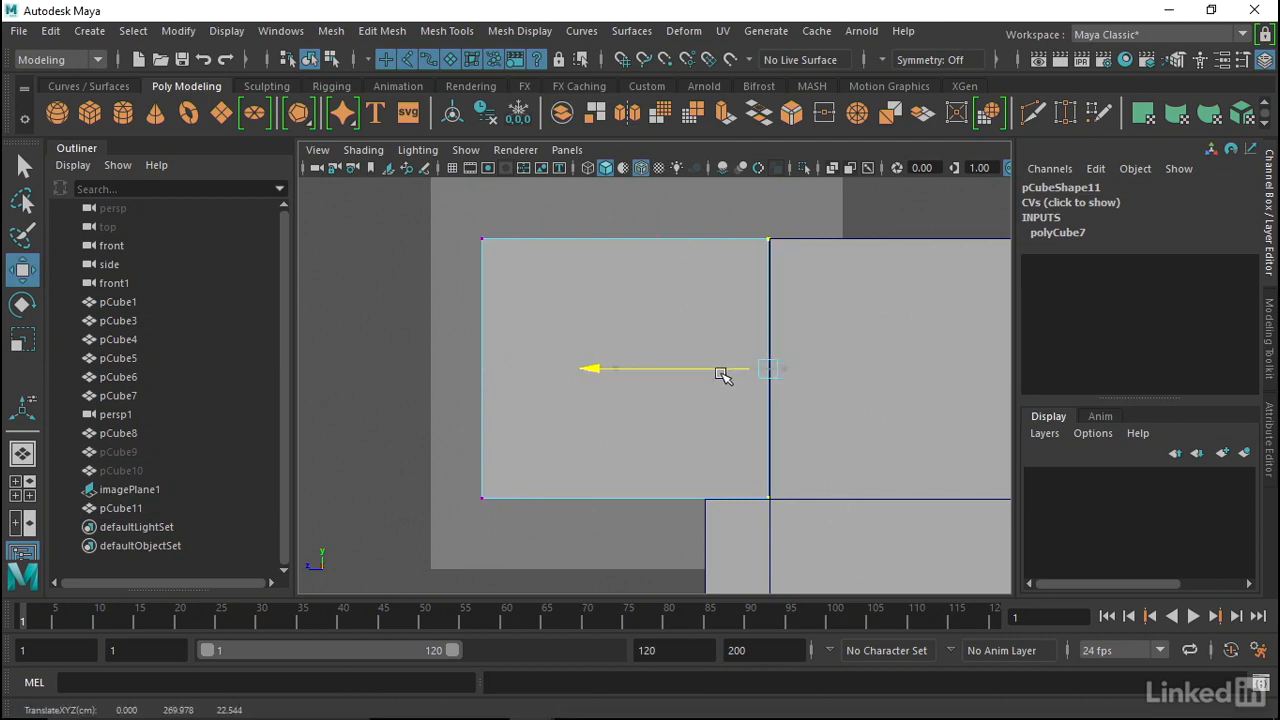
Switch to wireframe display and insert four horizontal edge loops with Multi-Cut at the height changes of the trim profile
alt+middle_drag(594, 304, 602, 306)
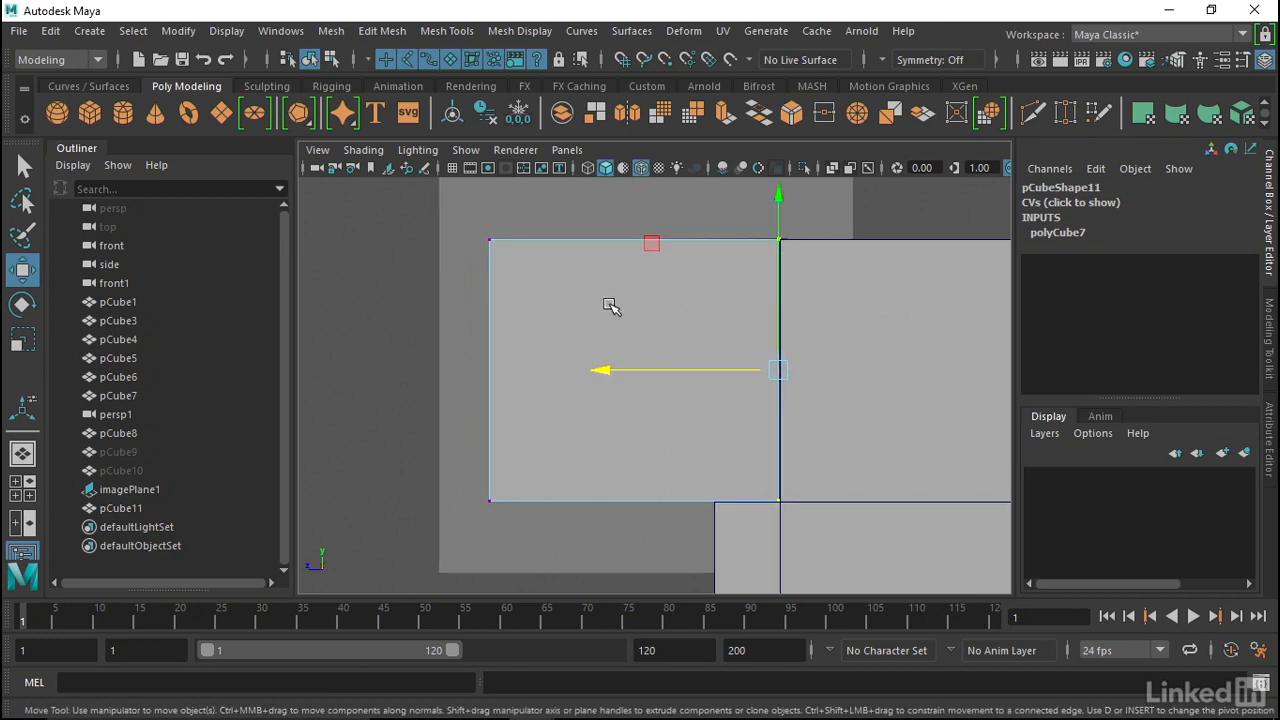
key(4)
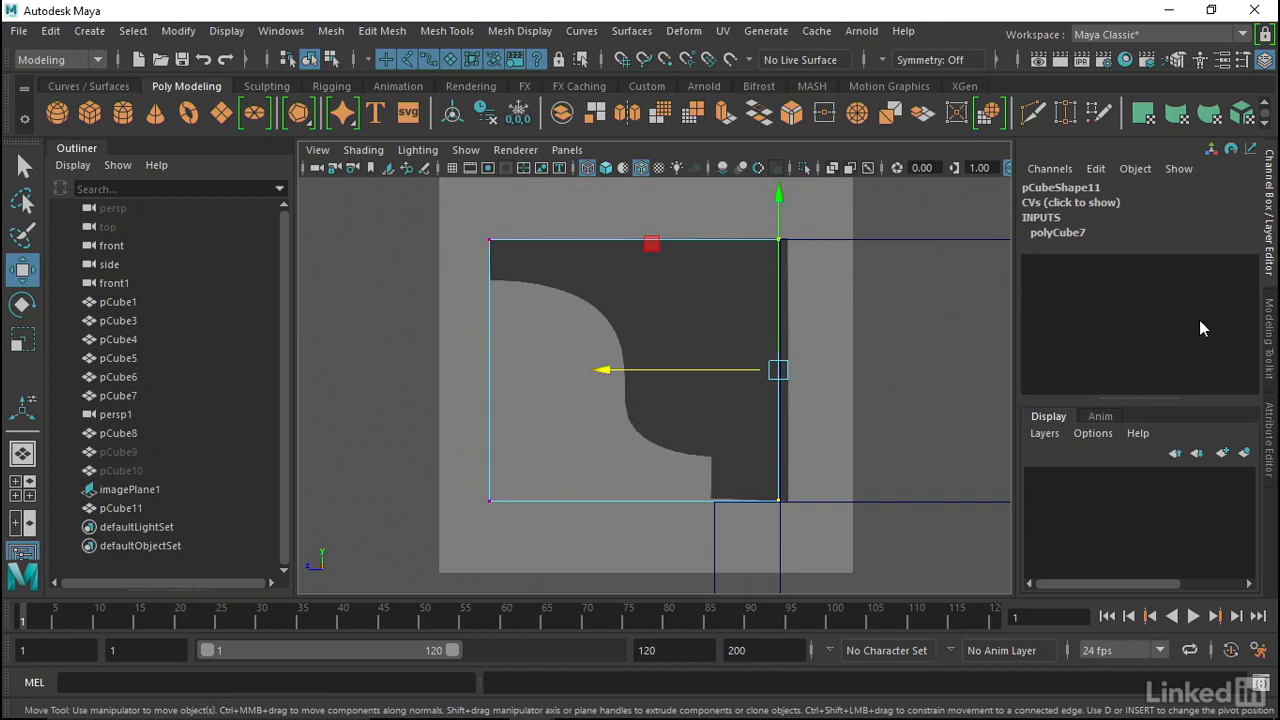
click(1277, 334)
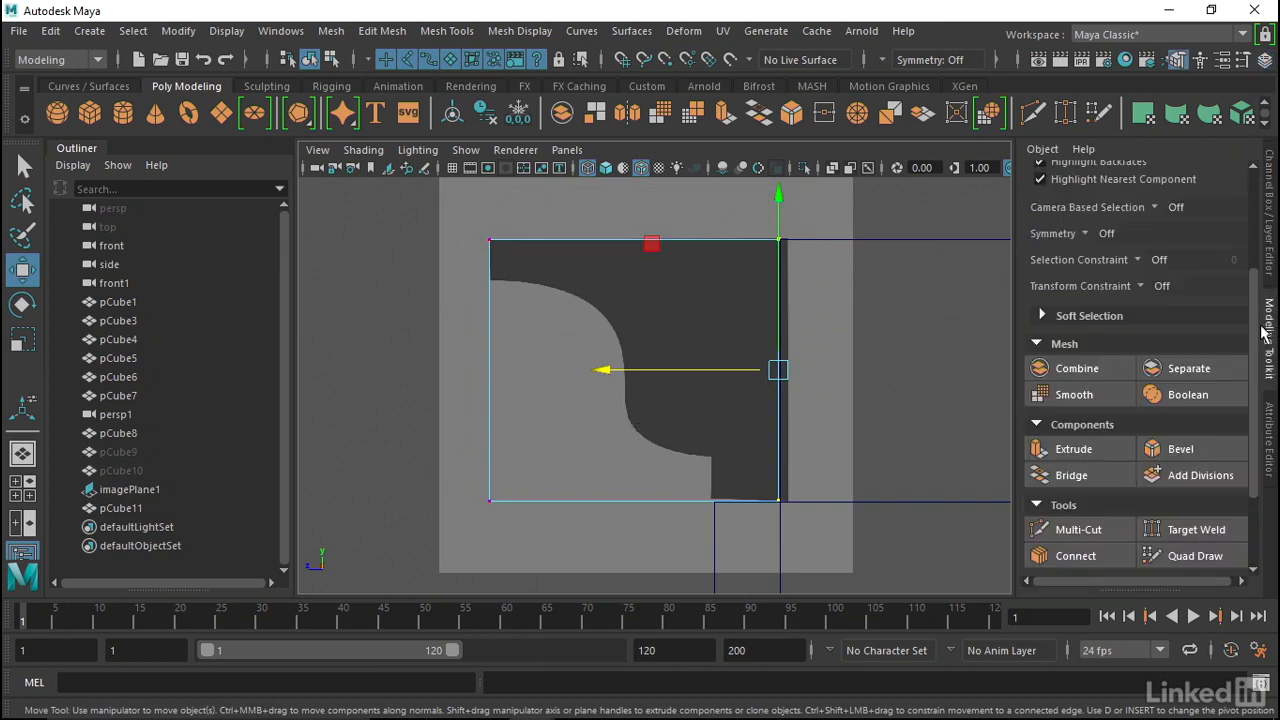
click(1088, 532)
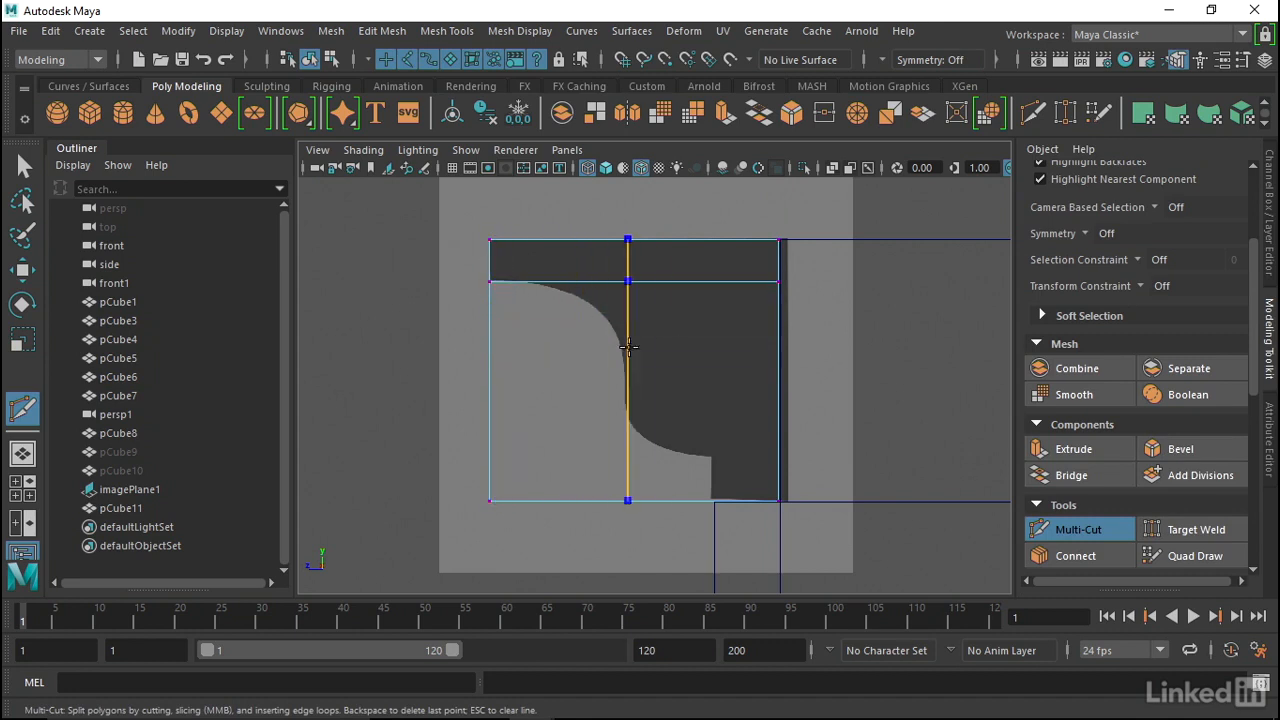
ctrl+click(497, 328)
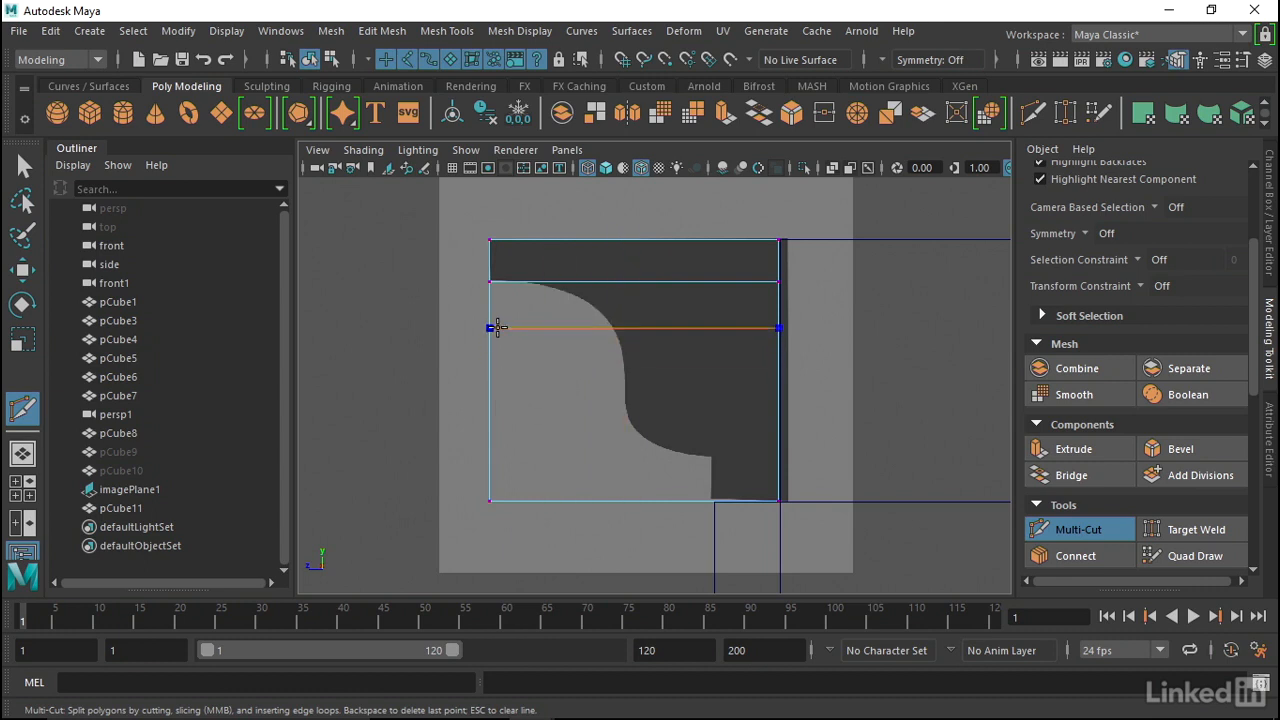
ctrl+click(520, 419)
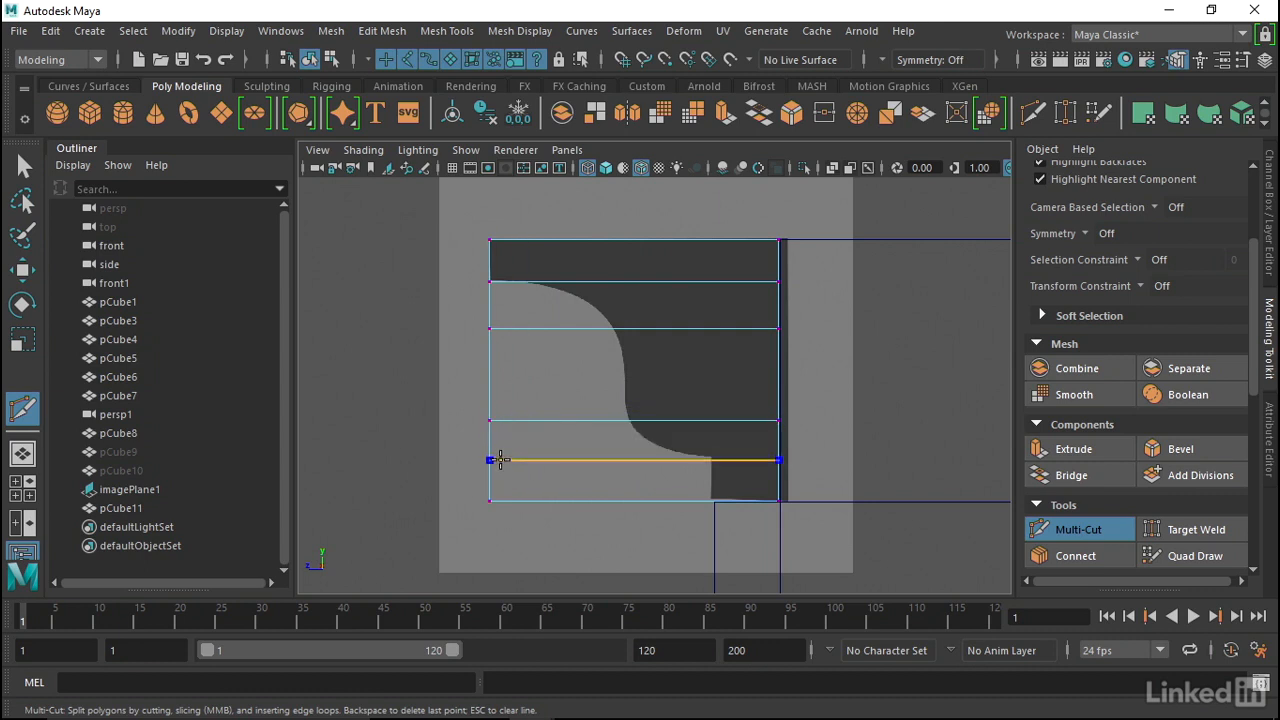
ctrl+click(501, 459)
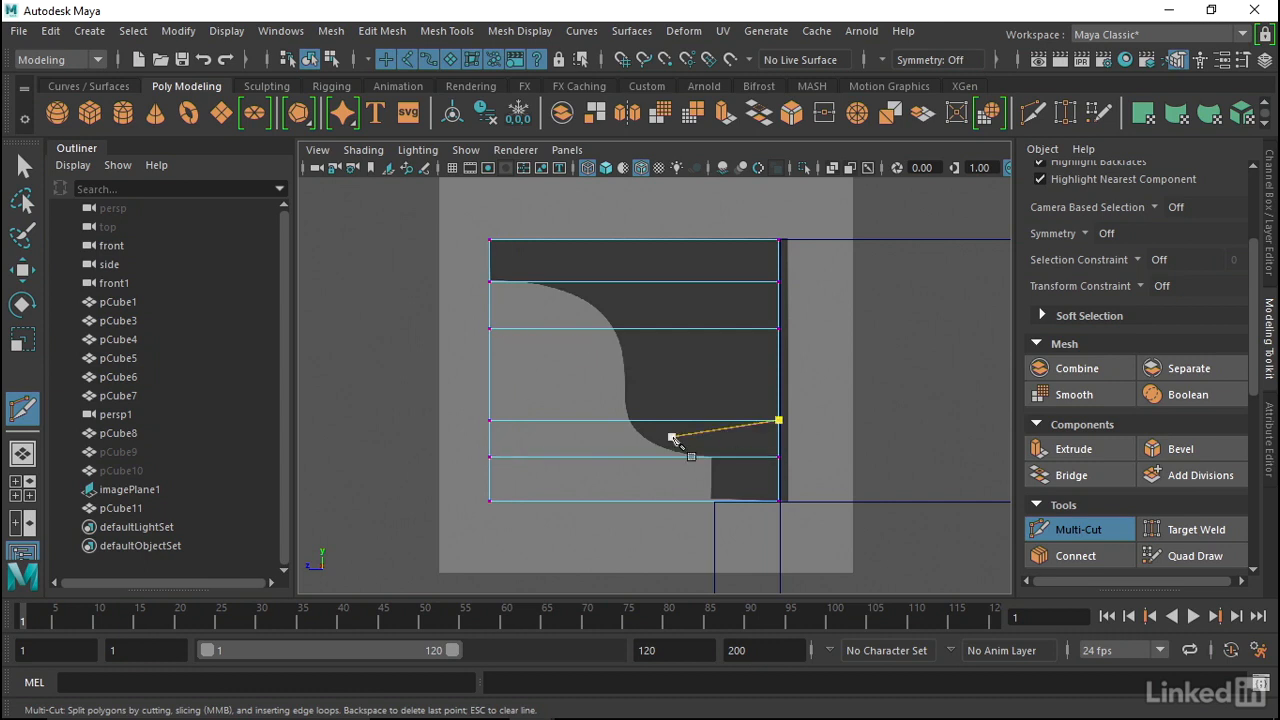
key(BackSpace)
Move the front vertices of the second and third edge loops from the top back onto the trim image's curve
key(w)
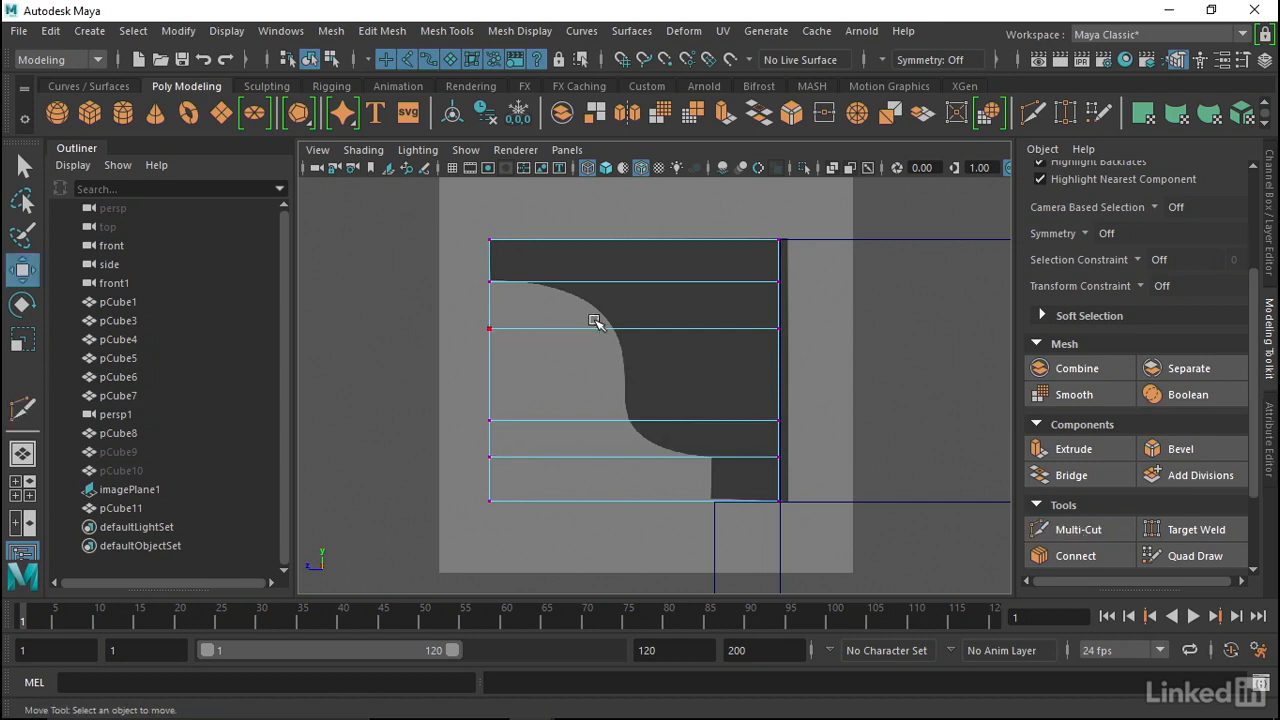
right_click(571, 286)
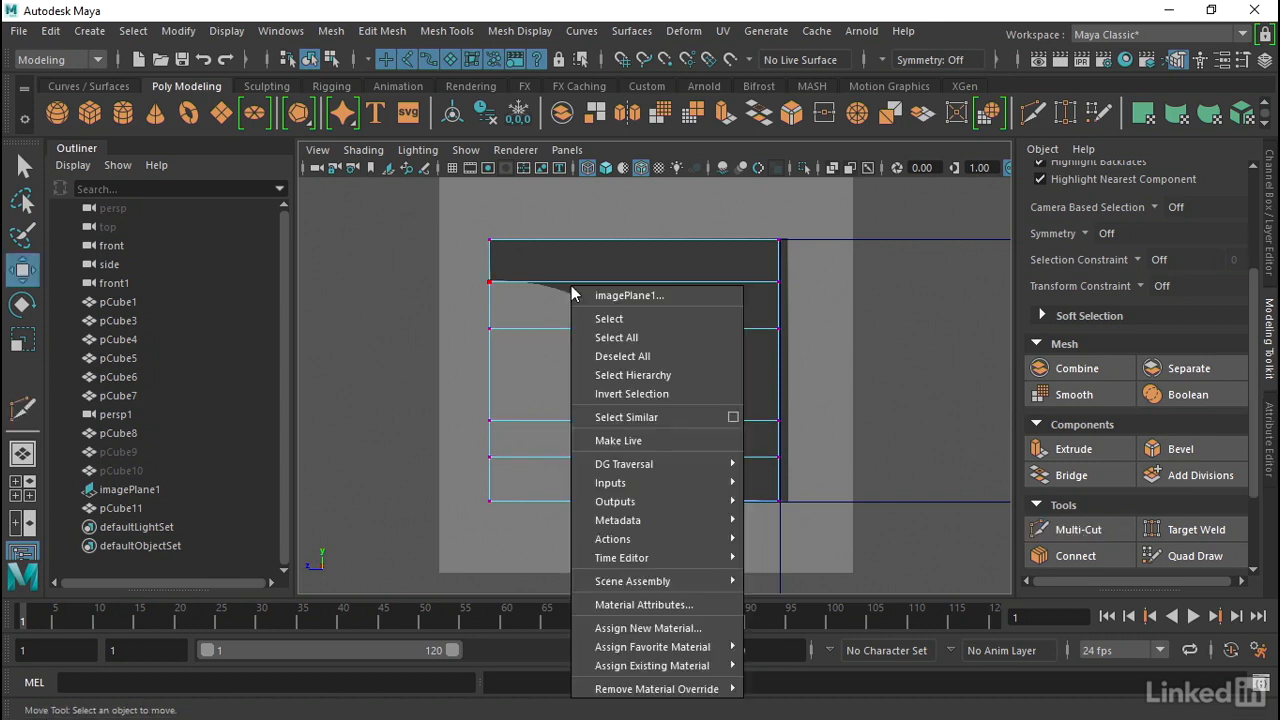
right_drag(568, 278, 474, 161)
drag(491, 344, 547, 330)
click(488, 421)
drag(486, 423, 581, 432)
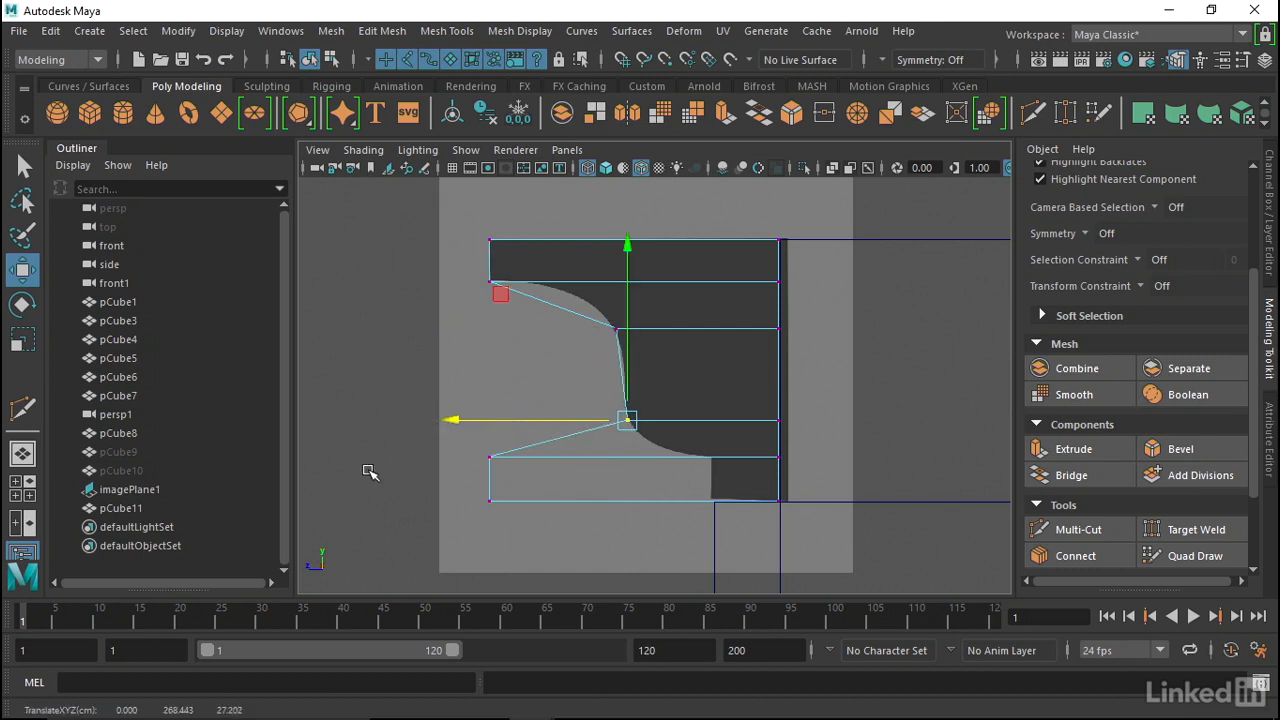
Move the two lowest rows of front vertices back to the small step at the bottom of the trim profile
click(466, 452)
click(508, 463)
right_click(508, 458)
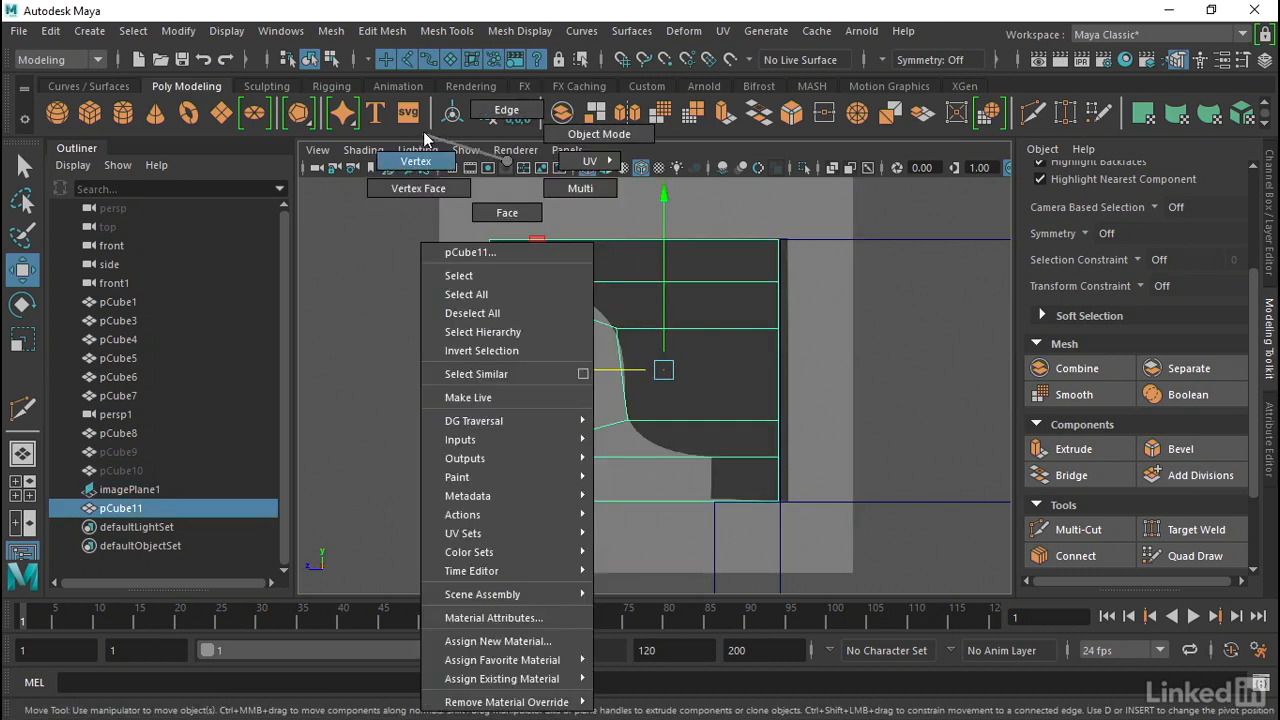
right_drag(508, 453, 428, 161)
drag(482, 426, 676, 560)
key(ctrl+z)
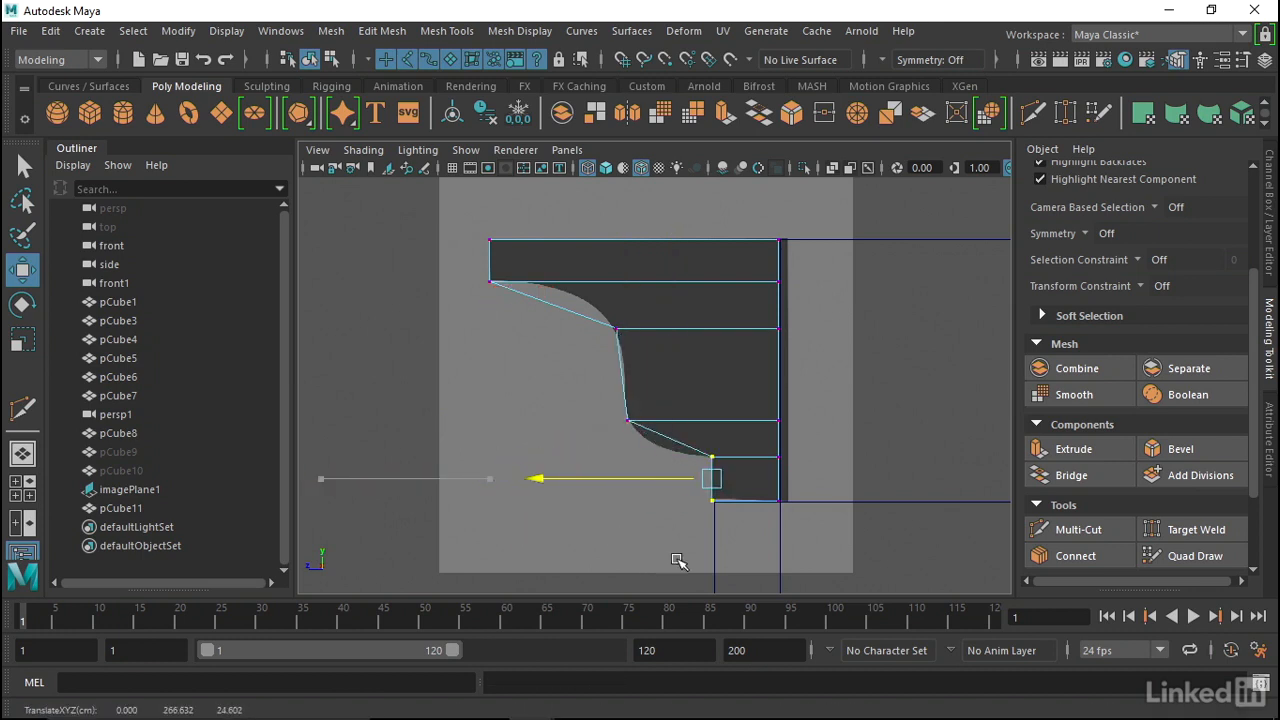
Delete the trim's rear and end faces, selecting them in shaded display and returning to wireframe
alt+middle_drag(655, 368, 573, 386)
mouse_move(573, 386)
alt+right_down()
mouse_move(634, 389)
mouse_move(573, 386)
alt+right_up()
alt+click(573, 386)
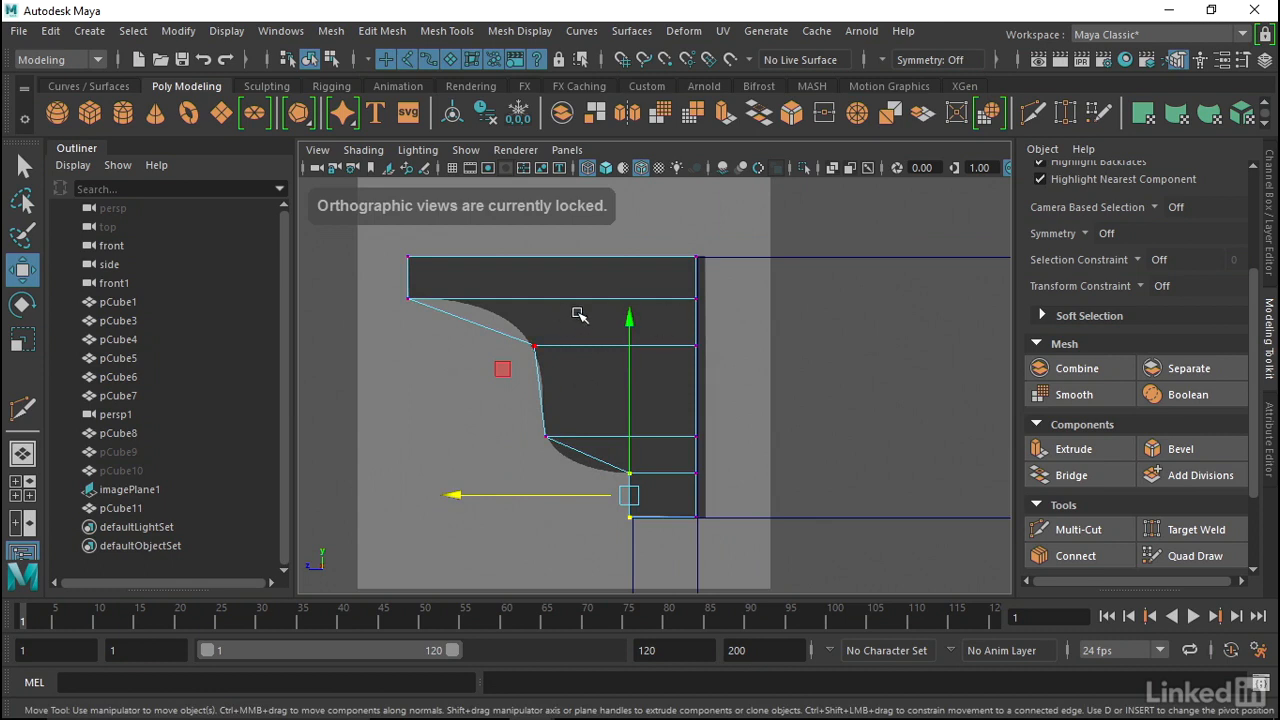
key(5)
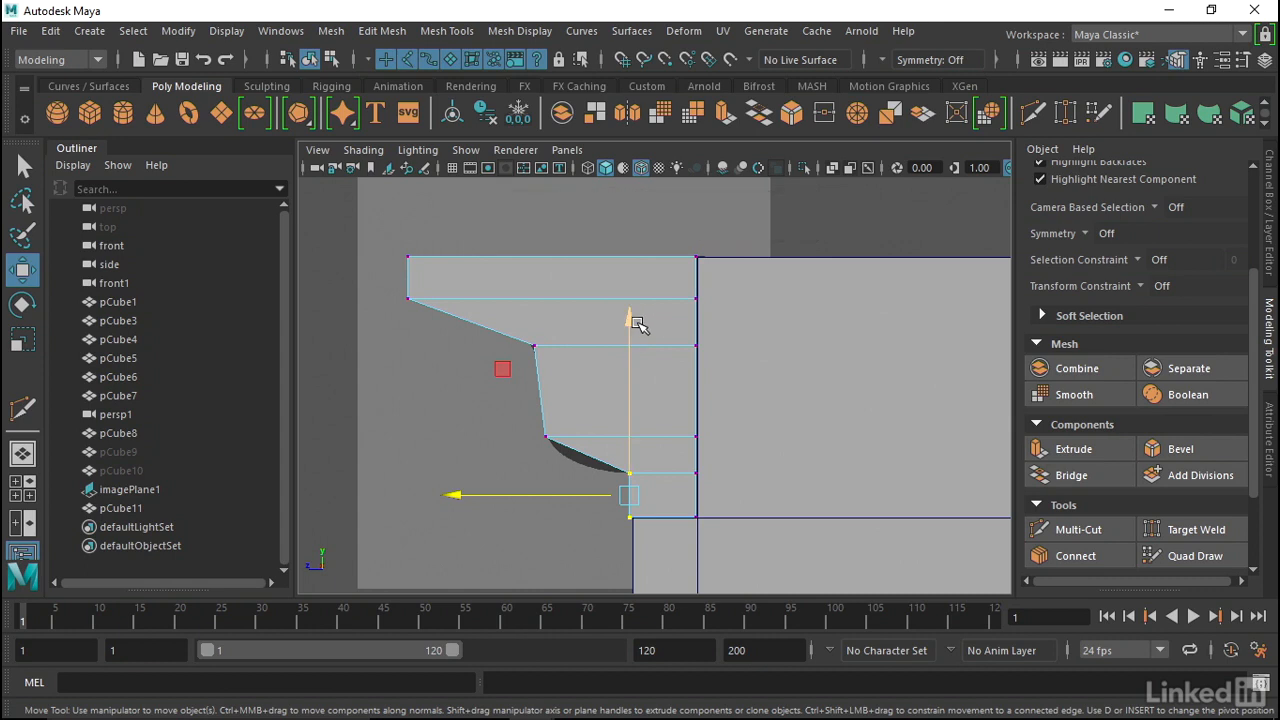
right_drag(652, 301, 651, 212)
drag(677, 298, 676, 495)
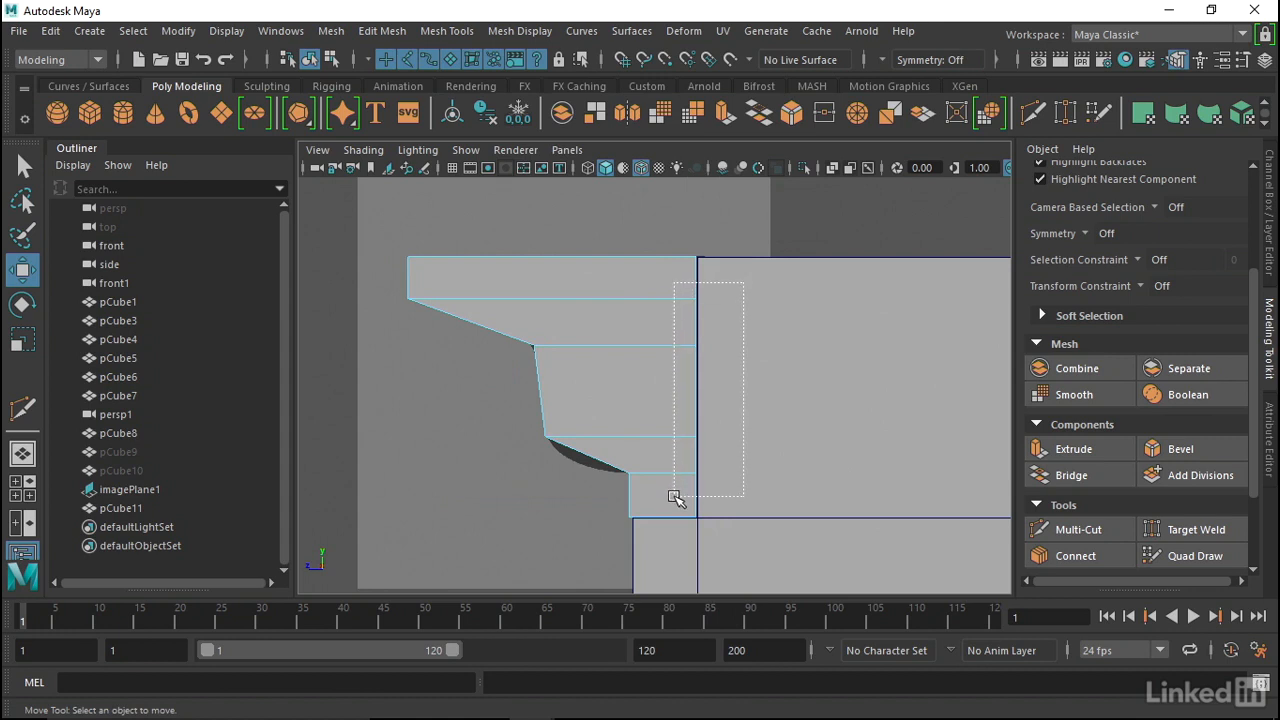
drag(676, 497, 676, 496)
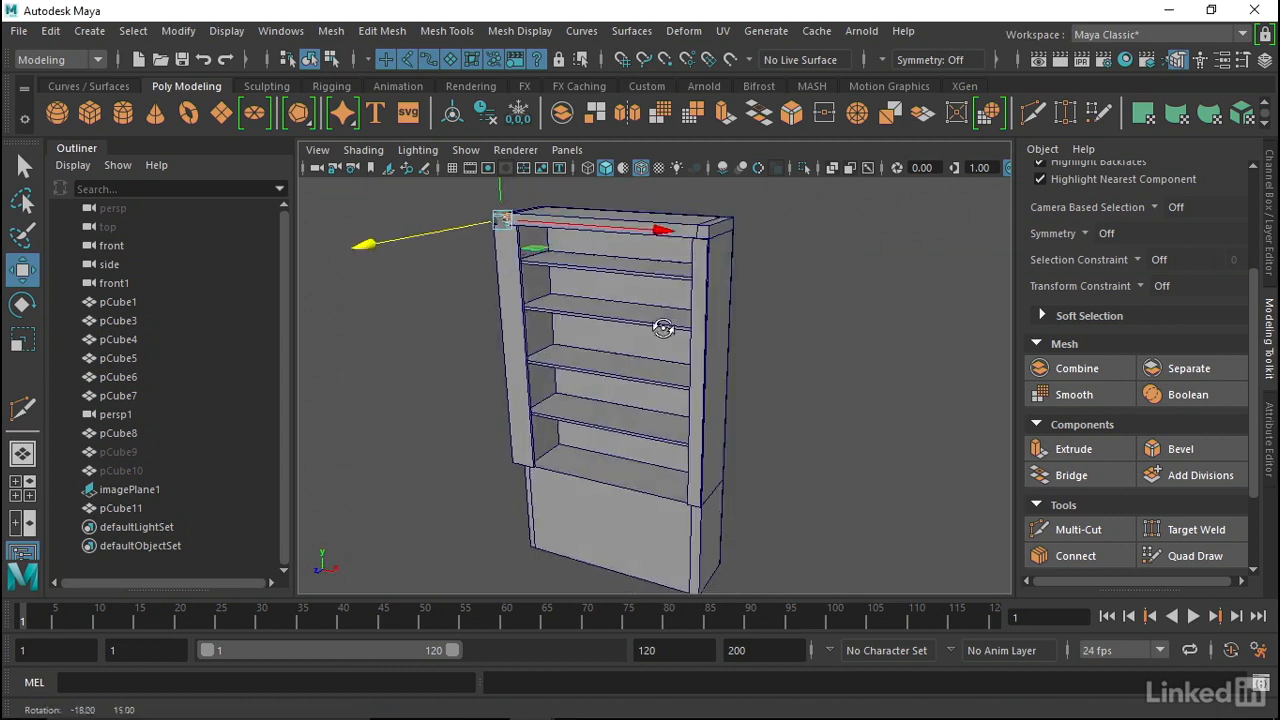
key(f)
alt+drag(620, 300, 679, 309)
key(4)
key(Delete)
Bevel the front edge at the trim's upper bend with a fraction of 0.4 and 3 segments
key(space)
alt+middle_drag(645, 311, 689, 297)
alt+right_drag(689, 297, 722, 297)
alt+middle_drag(530, 294, 573, 304)
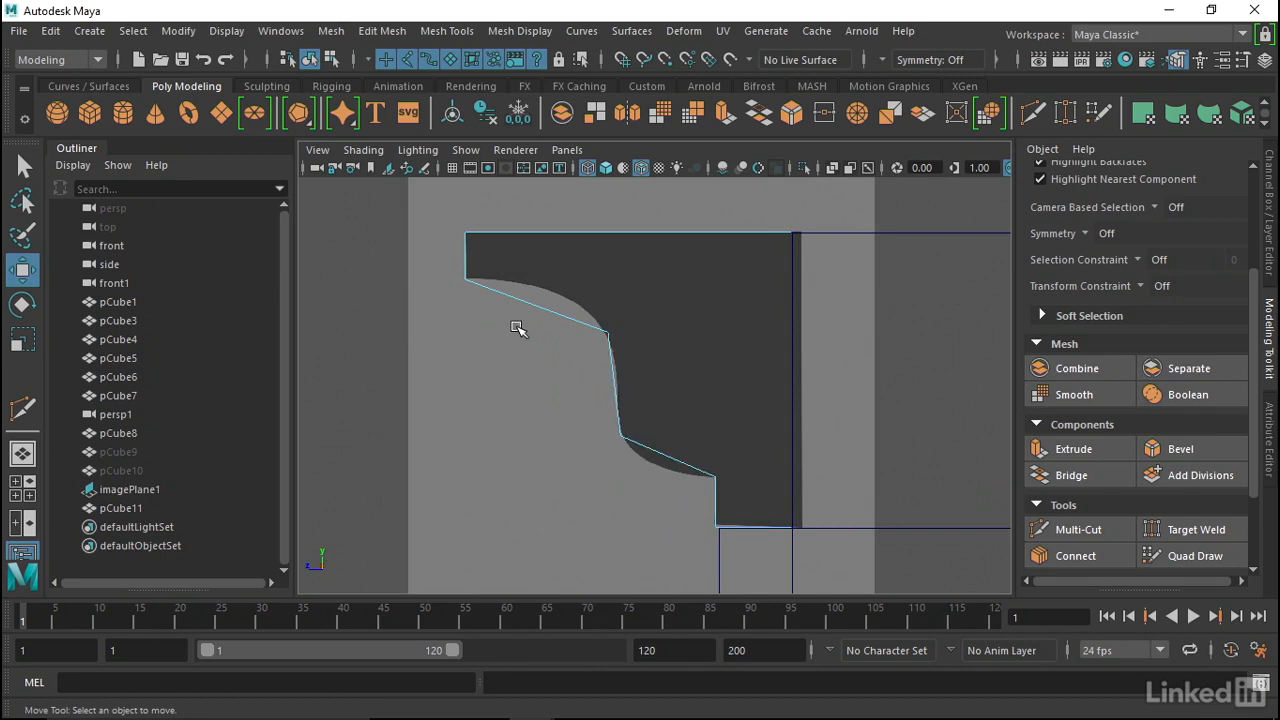
right_drag(565, 318, 650, 134)
drag(634, 360, 640, 372)
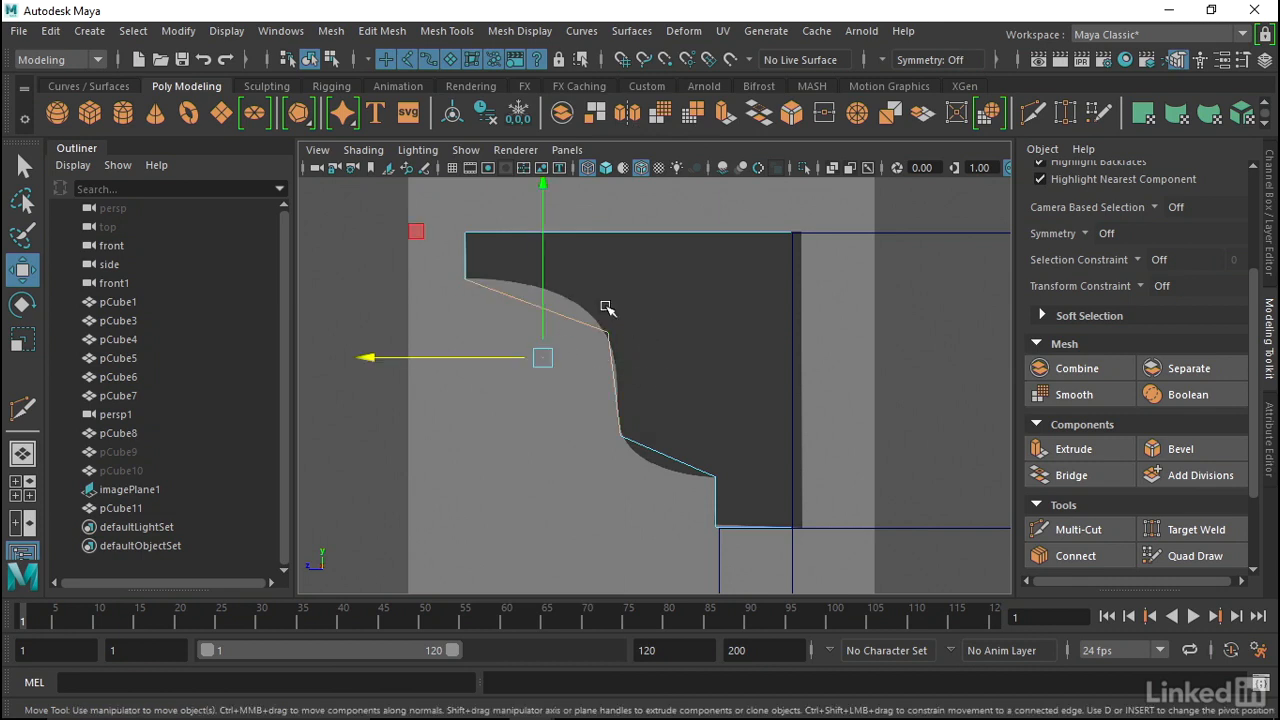
drag(502, 309, 500, 308)
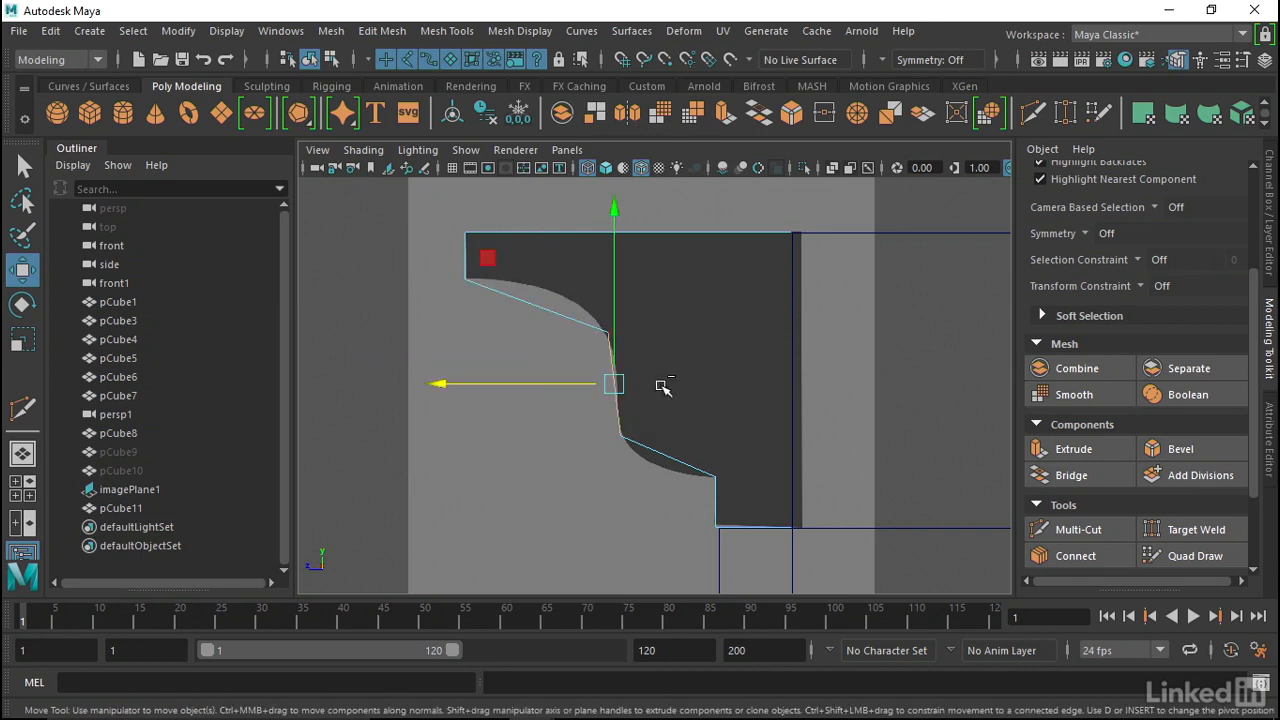
drag(640, 366, 628, 325)
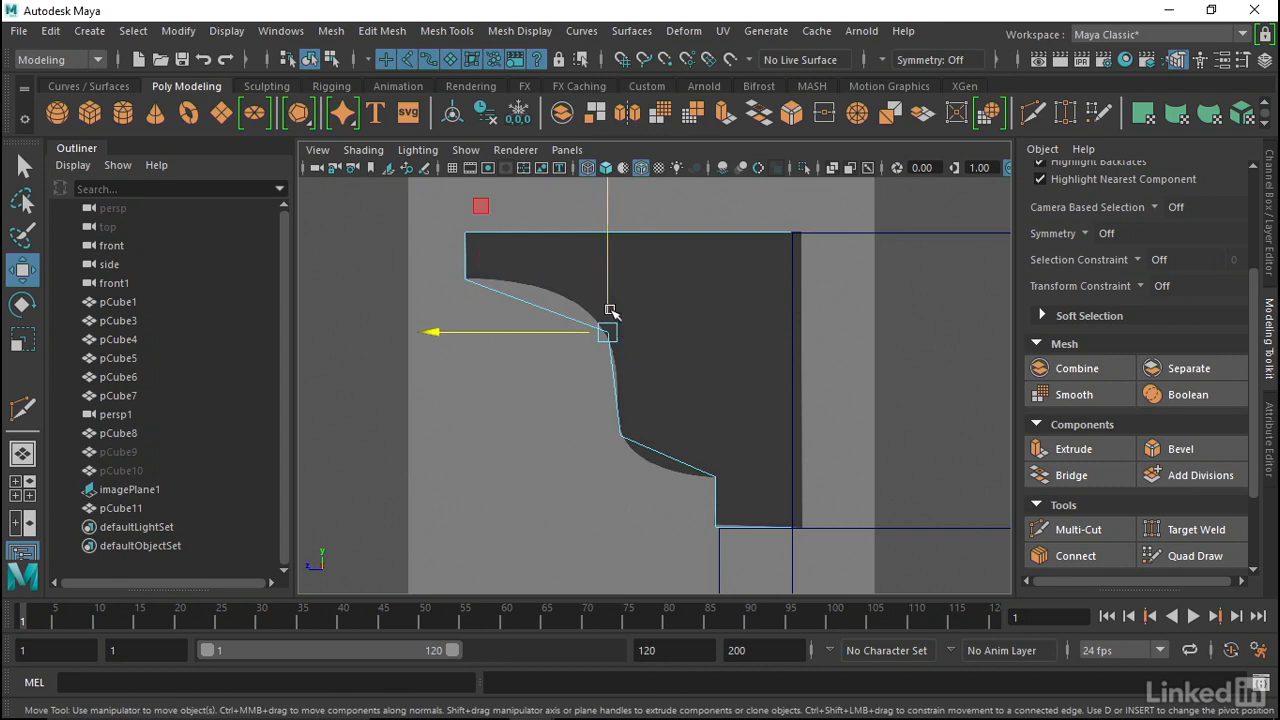
key(space)
drag(611, 314, 603, 271)
alt+drag(581, 333, 625, 340)
key(q)
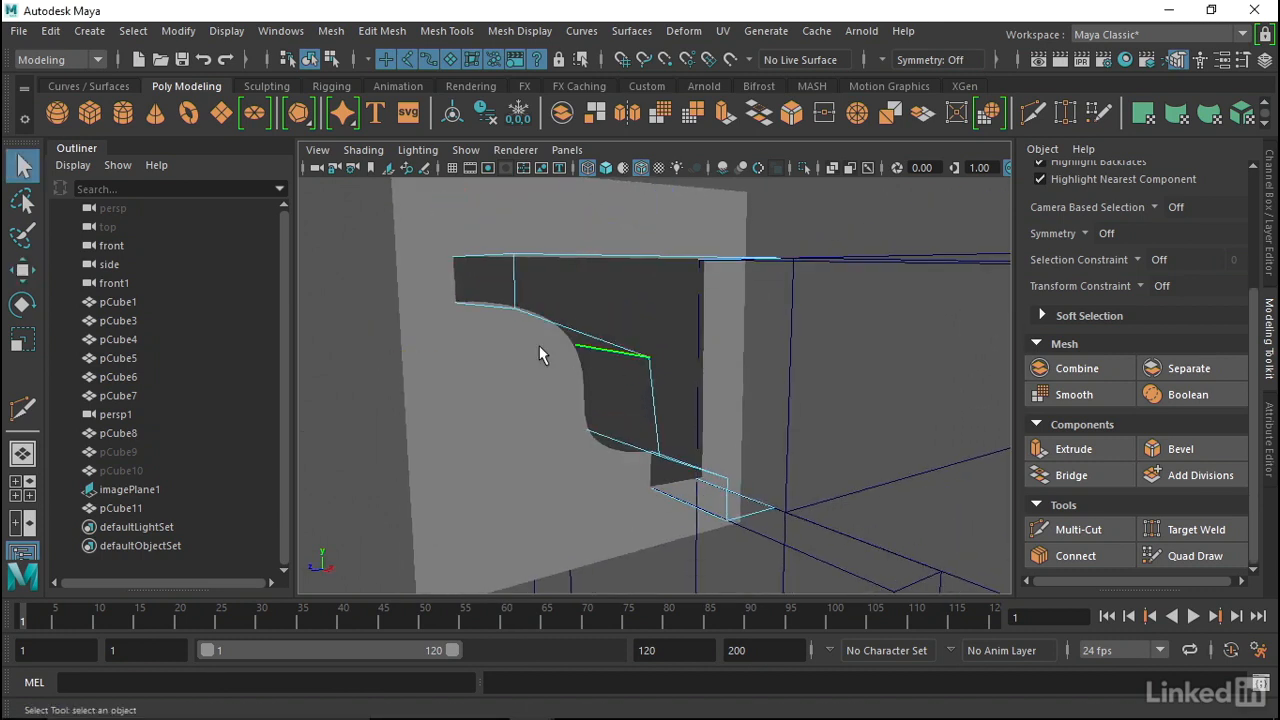
key(space)
drag(640, 355, 699, 344)
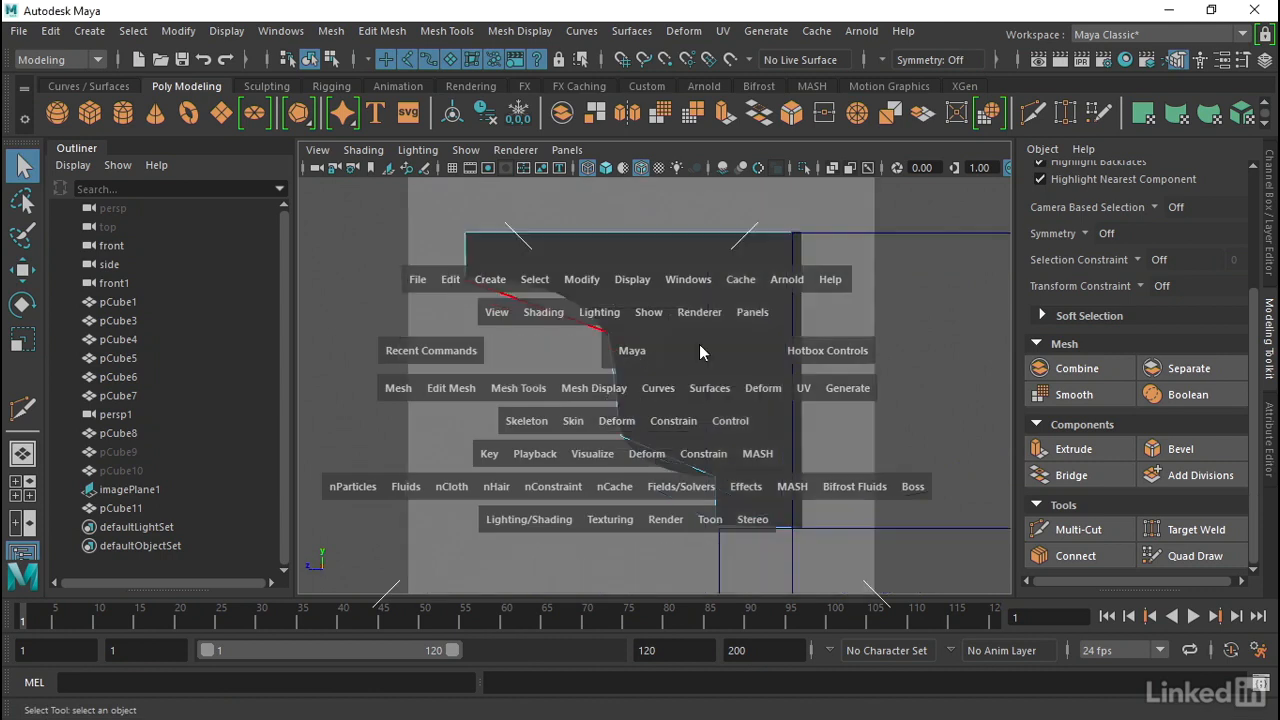
click(1181, 451)
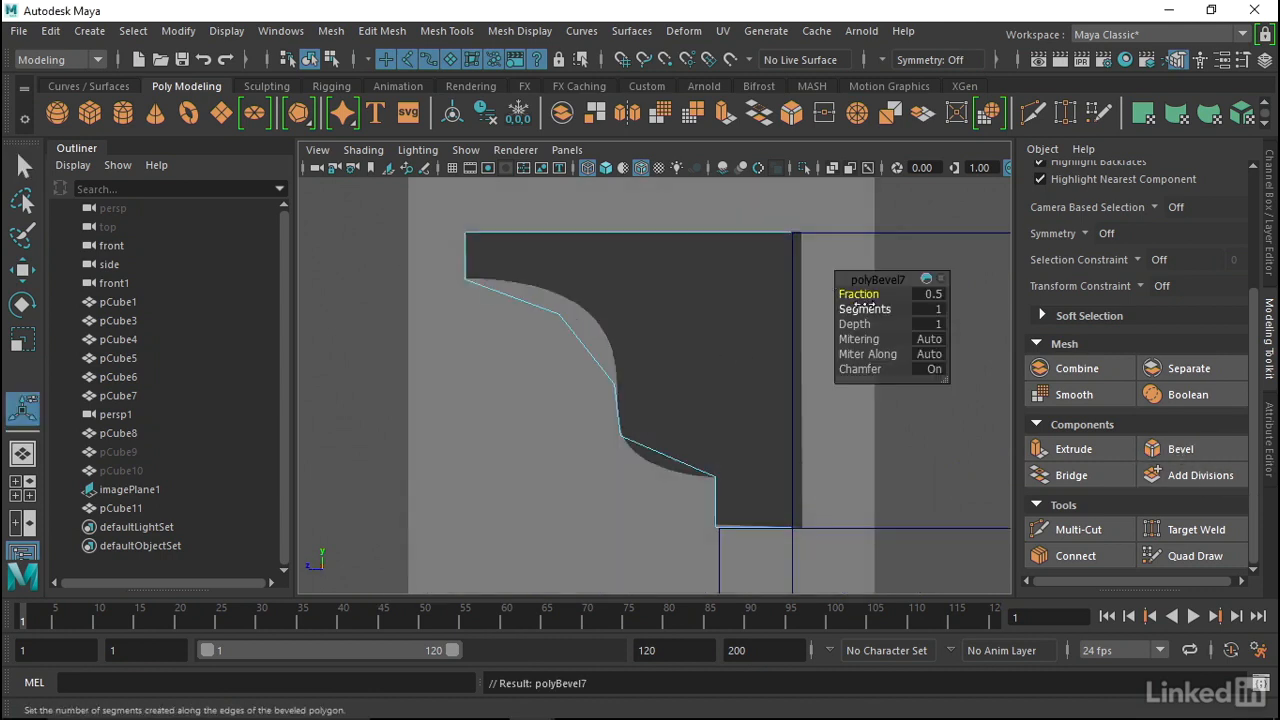
drag(873, 310, 860, 294)
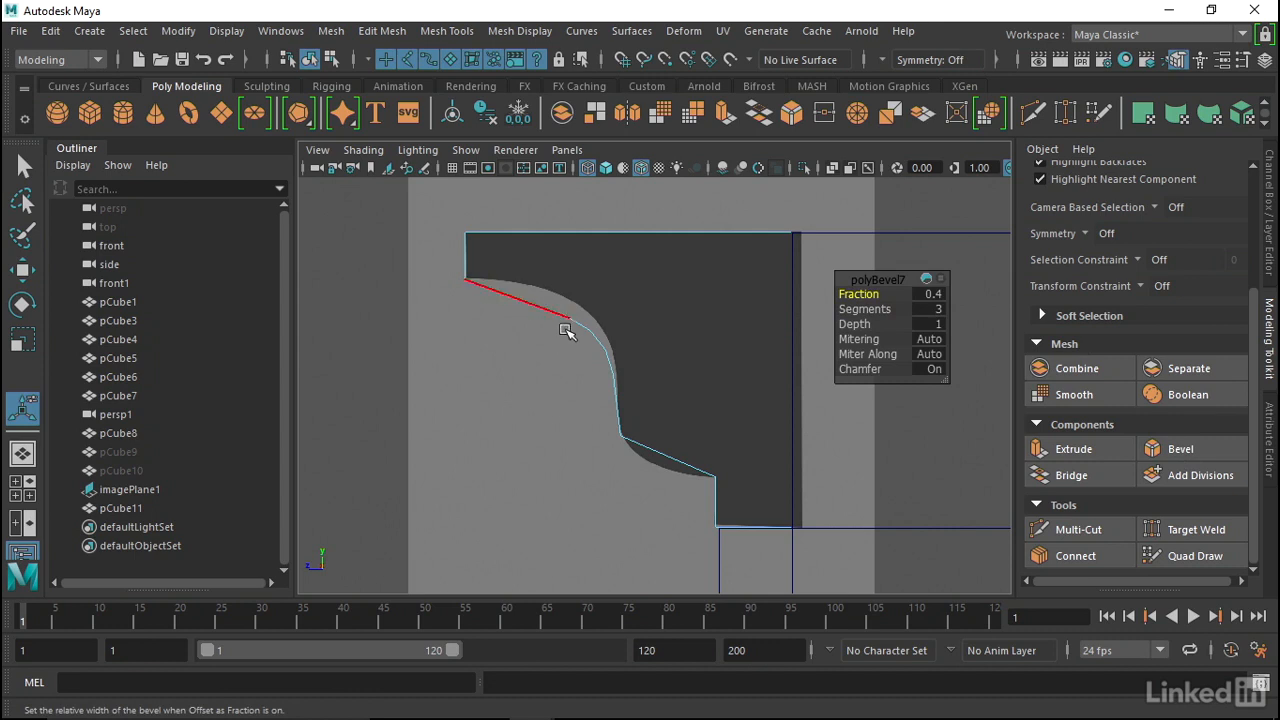
Move the upper bend's new bevel vertices onto the curve of the trim image
right_drag(548, 318, 479, 174)
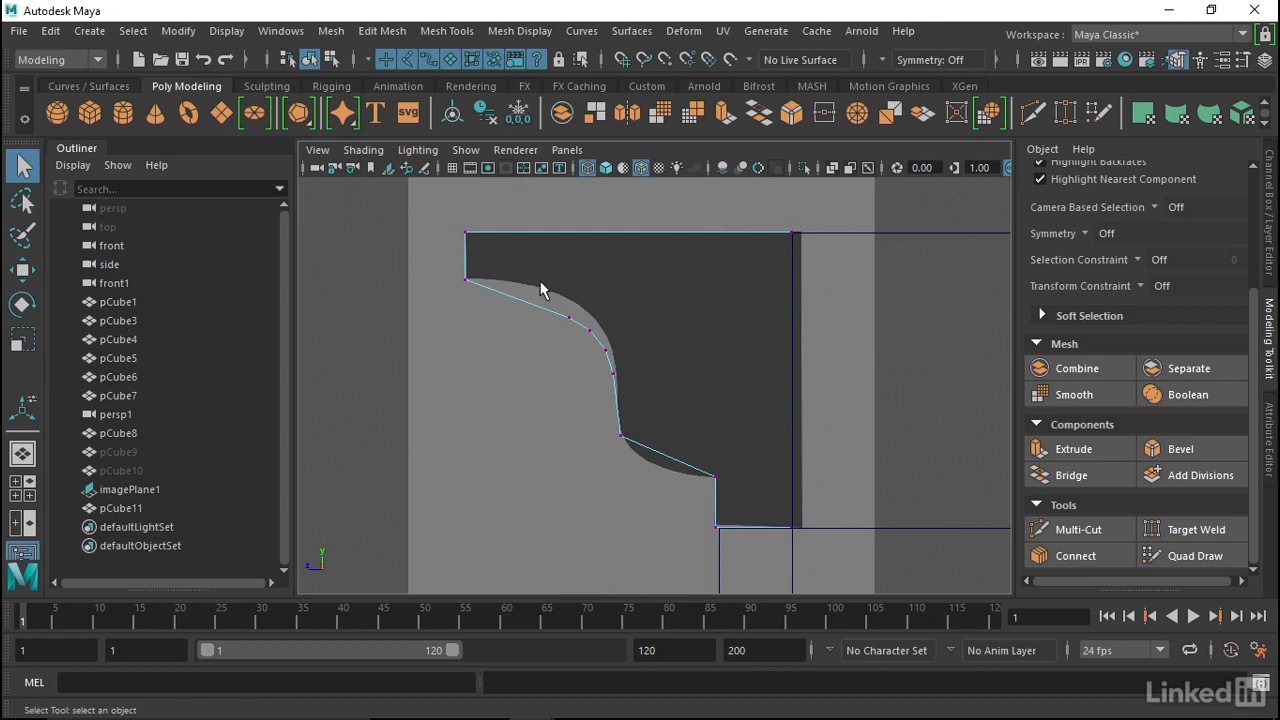
key(w)
drag(567, 318, 596, 336)
drag(590, 330, 610, 349)
drag(605, 348, 616, 376)
Bevel the front edge at the trim's lower bend with a fraction of 0.5 and 3 segments
right_drag(670, 452, 660, 108)
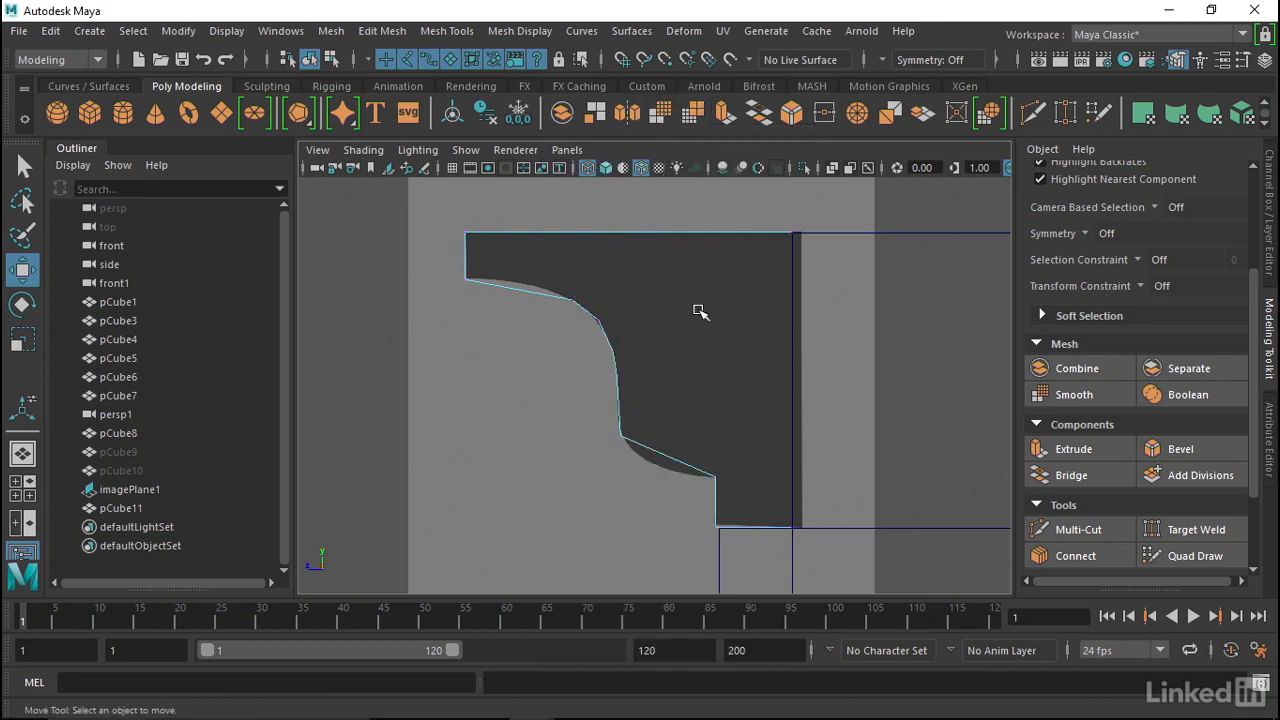
drag(657, 409, 619, 467)
drag(666, 400, 680, 455)
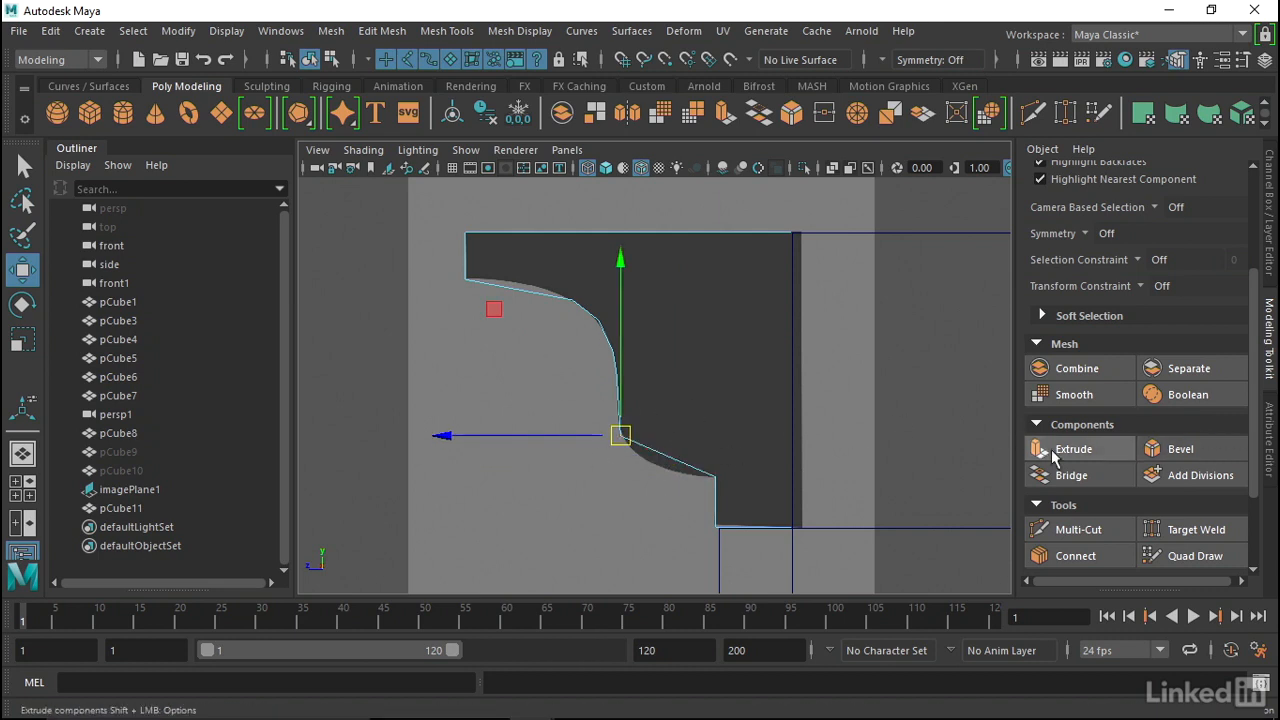
click(1188, 448)
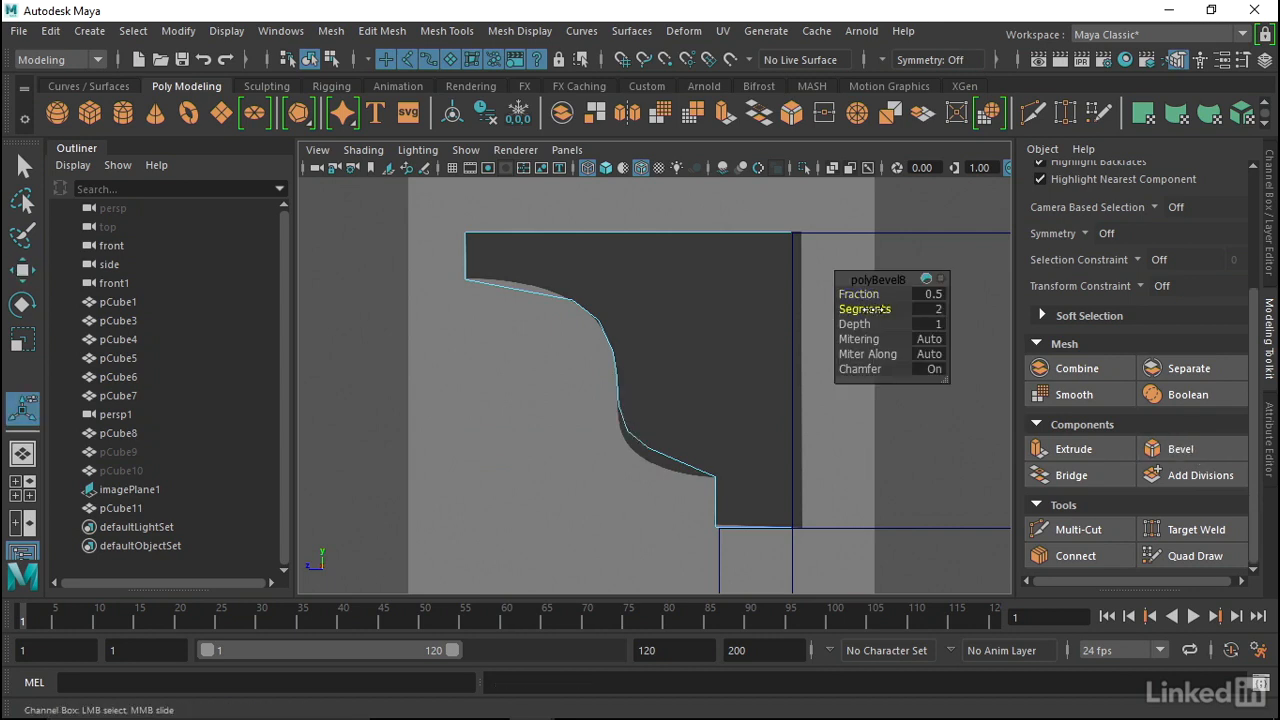
Move the lower bend's new bevel vertices down and outward onto the curve of the trim image
right_drag(650, 172, 560, 165)
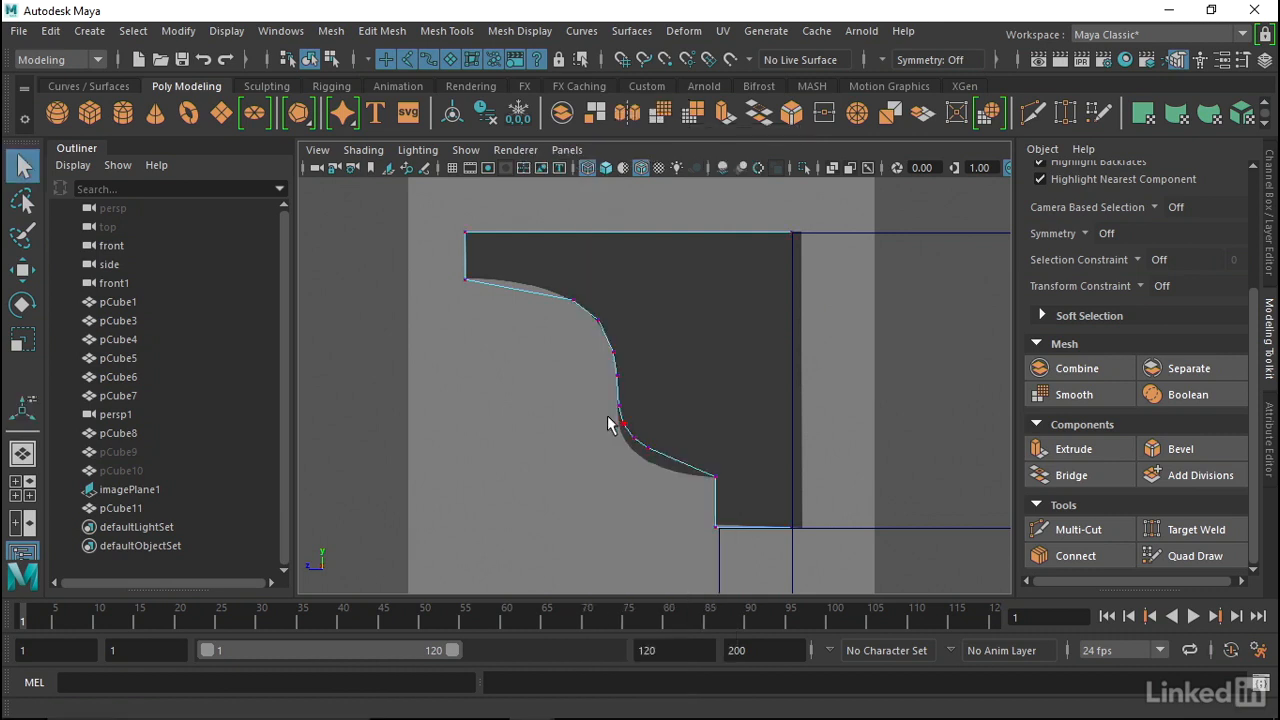
scroll(680, 395, up, 5)
drag(685, 330, 654, 390)
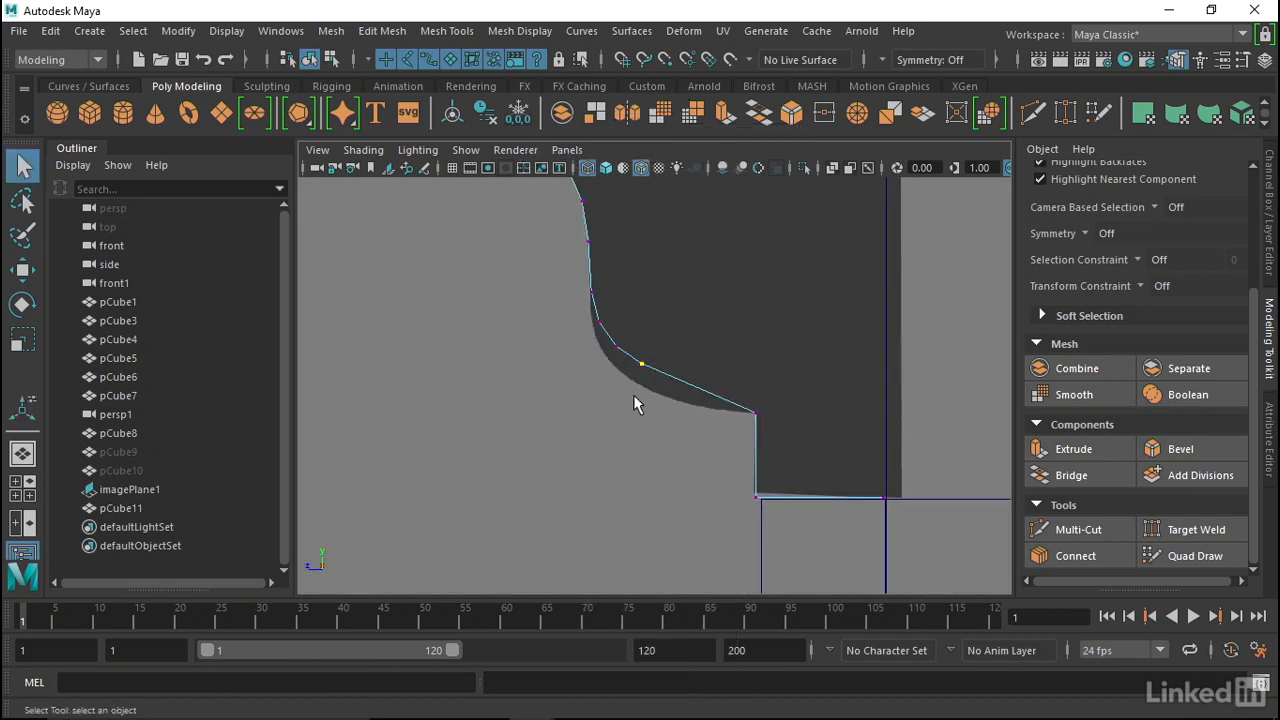
key(w)
drag(633, 328, 616, 371)
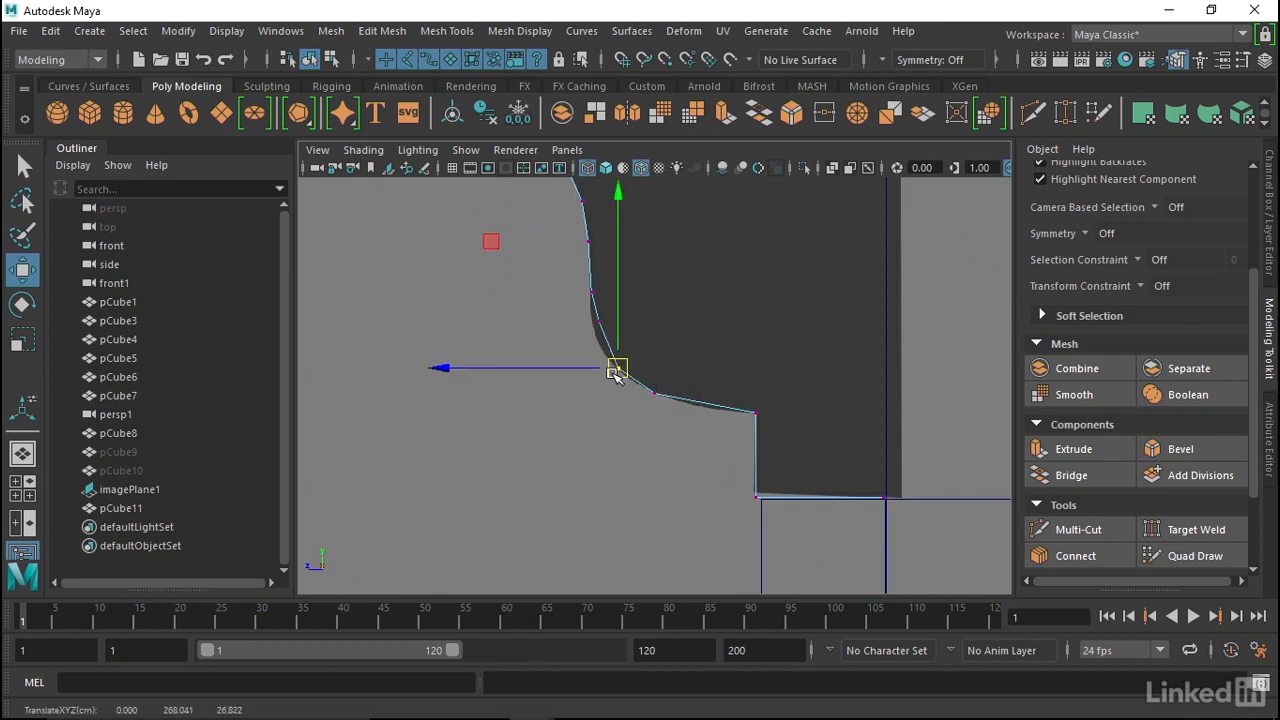
click(665, 334)
click(608, 346)
right_click(600, 343)
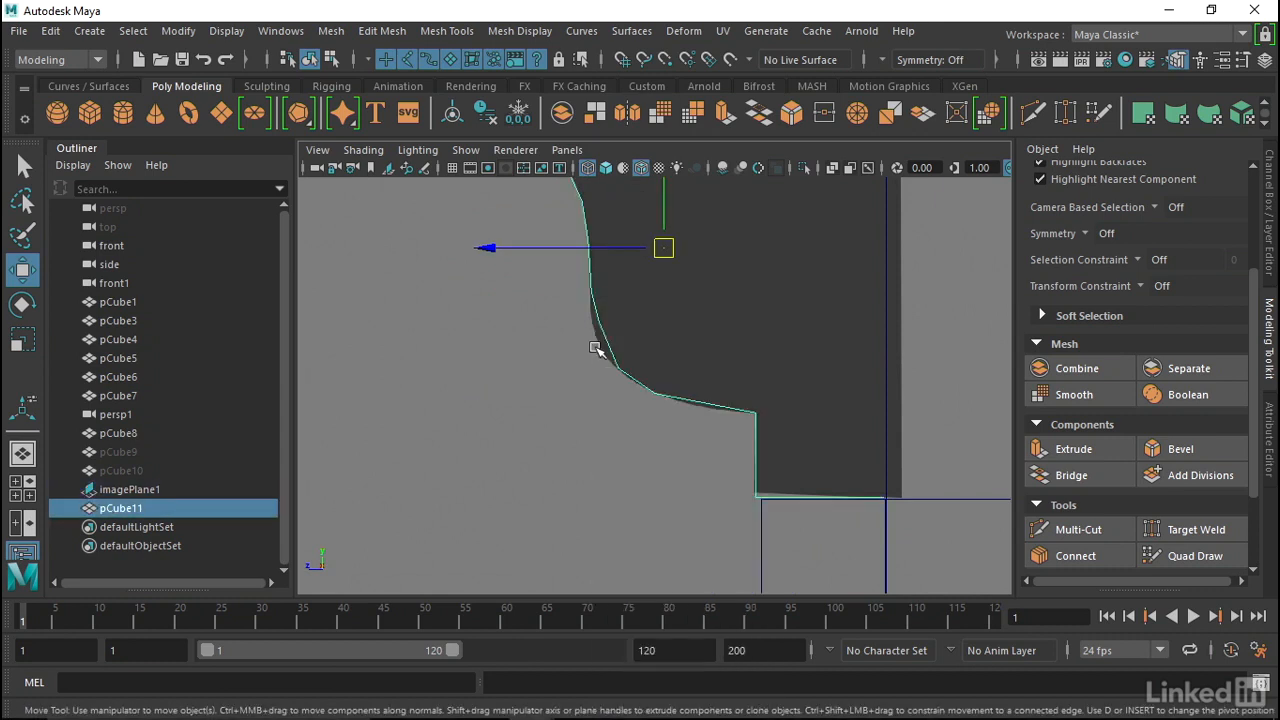
click(598, 350)
right_click(603, 334)
right_drag(603, 334, 518, 168)
drag(658, 311, 597, 338)
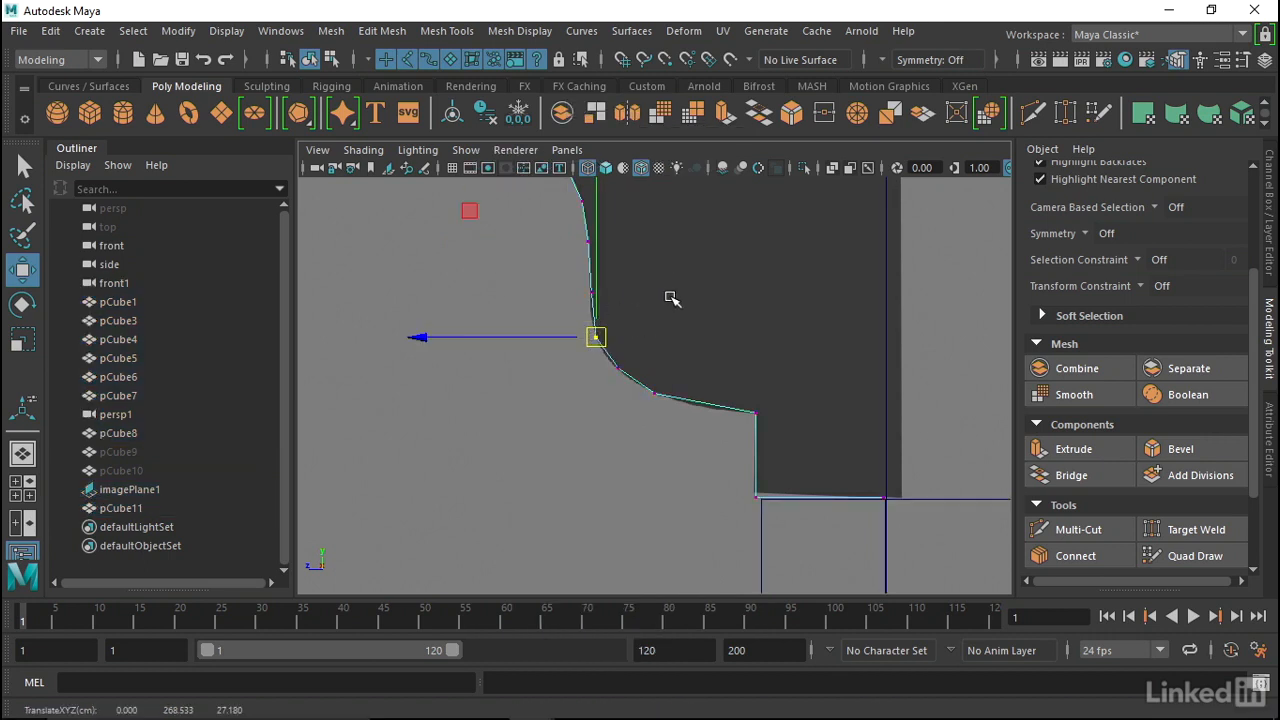
Preview the trim profile with mesh smoothing against the image and return to the unsmoothed display
alt+middle_drag(670, 298, 689, 331)
alt+right_drag(689, 331, 620, 296)
alt+middle_drag(620, 296, 670, 338)
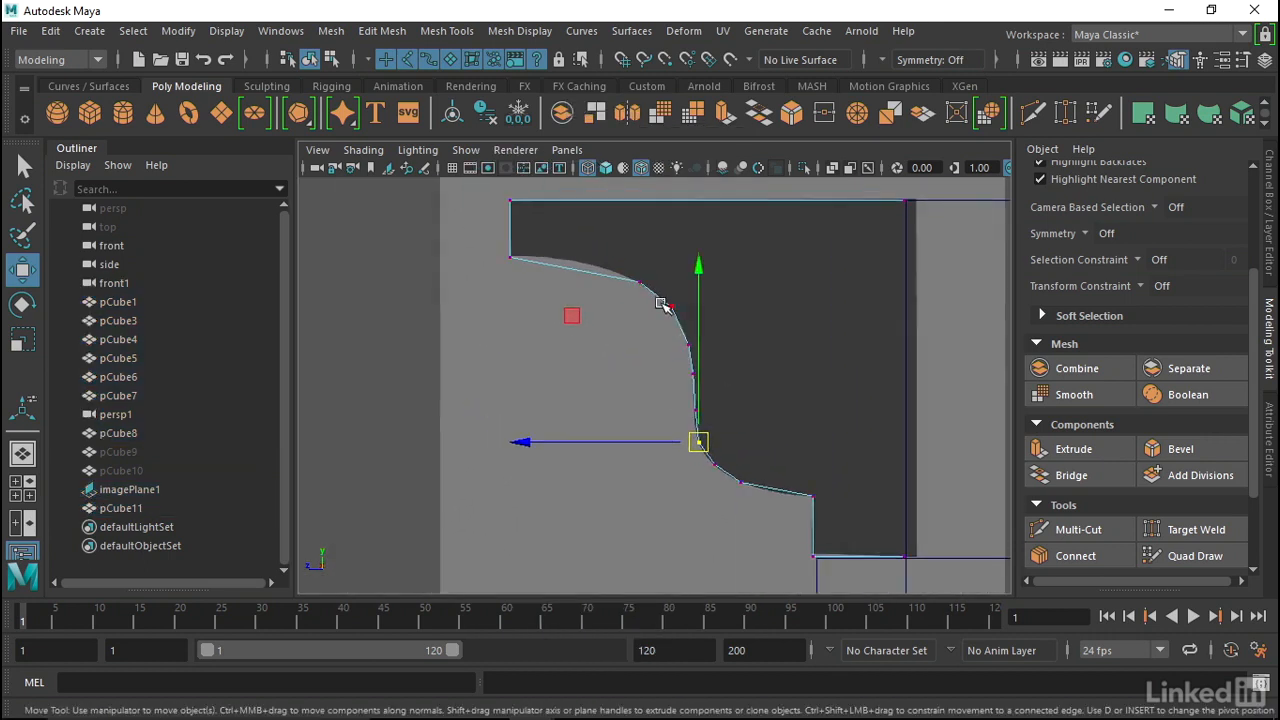
key(3)
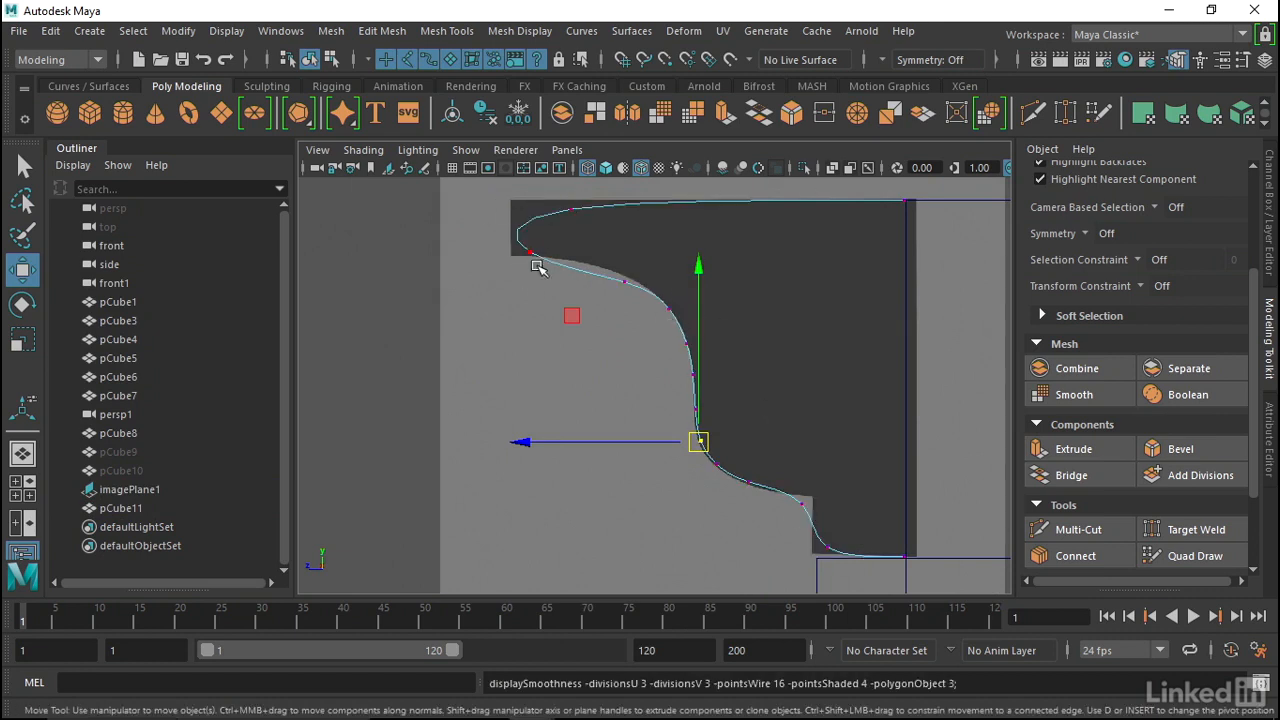
key(1)
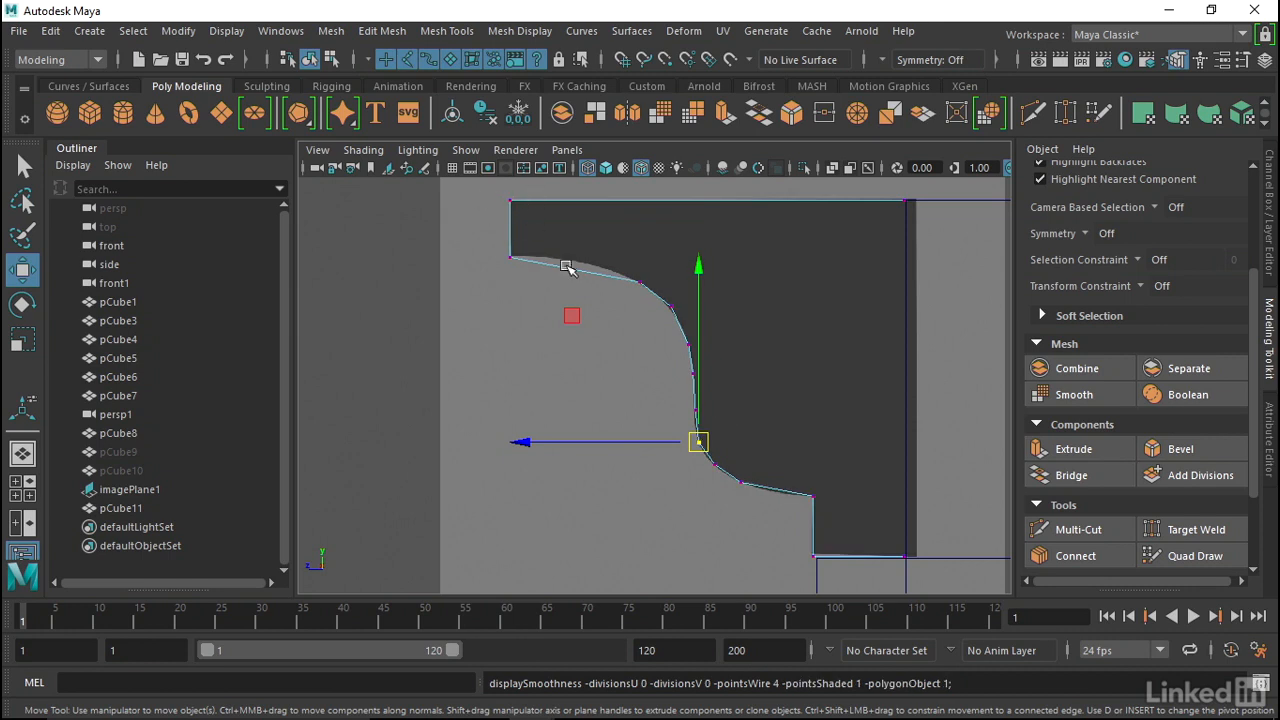
alt+middle_drag(721, 485, 824, 523)
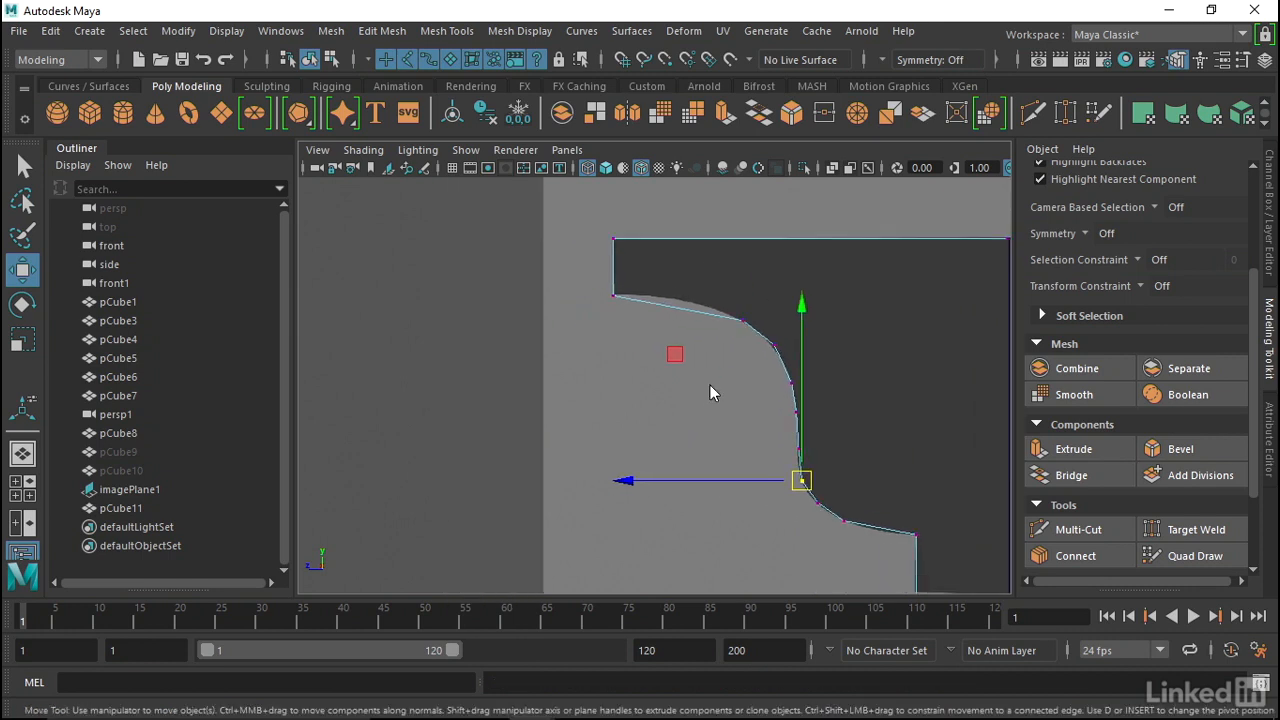
Bevel the trim's long front corner edges at the upper lip and bottom step, working in shaded perspective display
key(space)
drag(710, 386, 711, 336)
alt+drag(592, 310, 617, 331)
alt+middle_drag(610, 325, 625, 341)
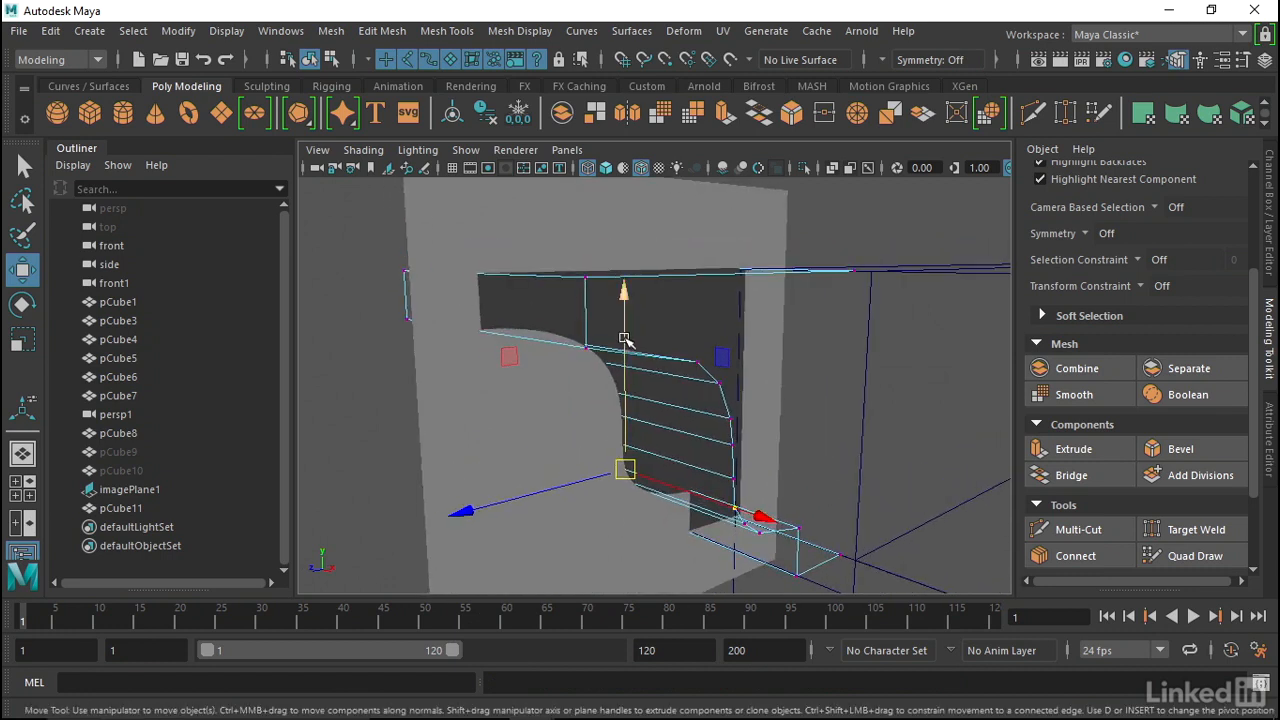
key(5)
right_drag(531, 286, 514, 96)
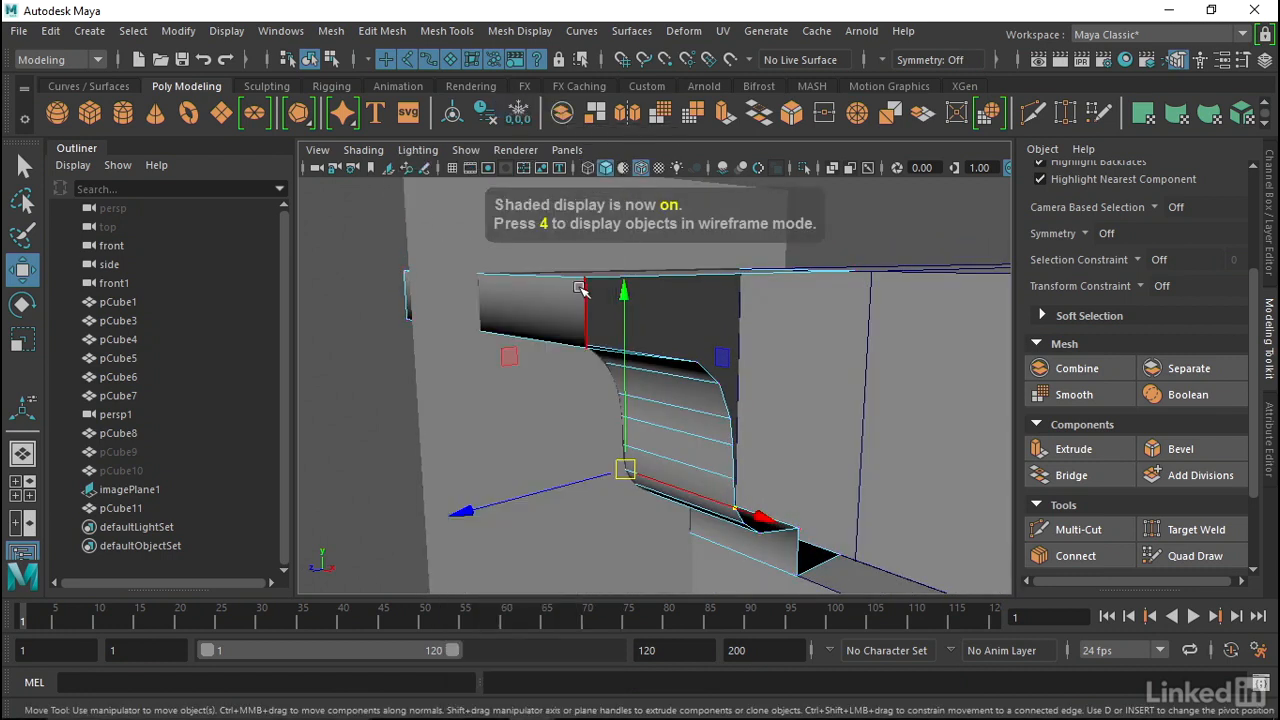
click(547, 274)
key(f)
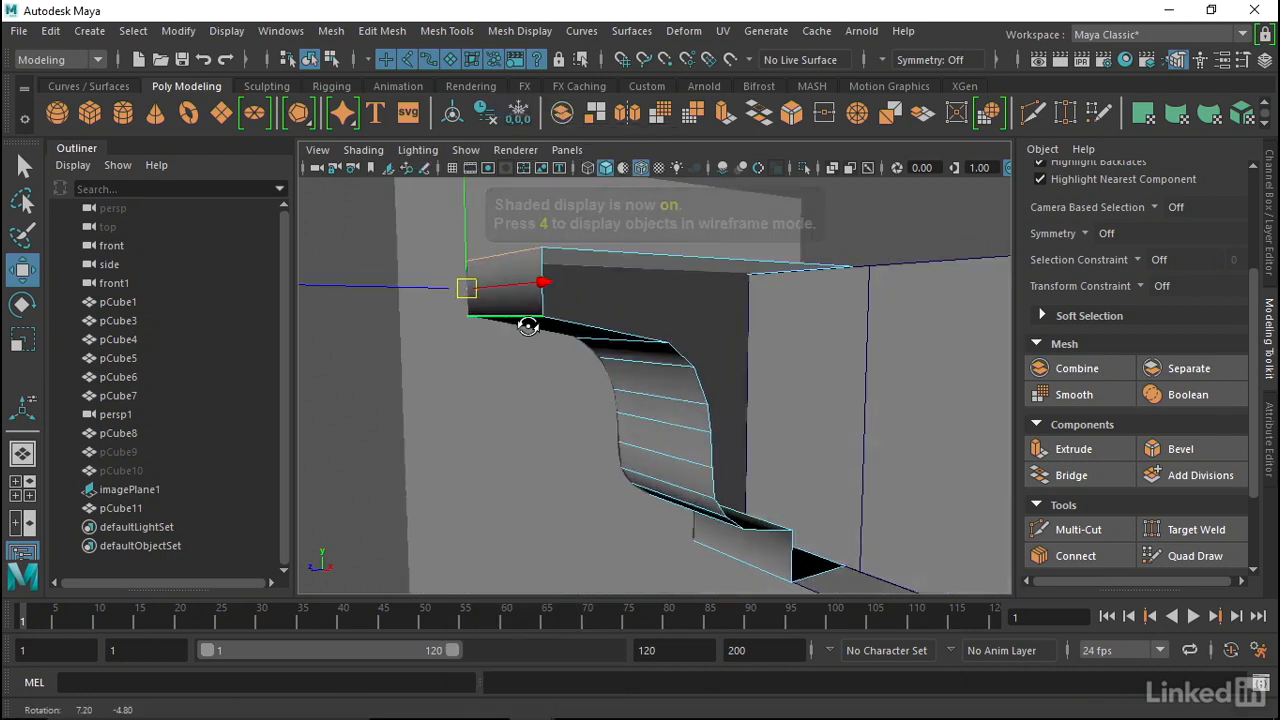
alt+drag(543, 270, 650, 370)
click(1189, 448)
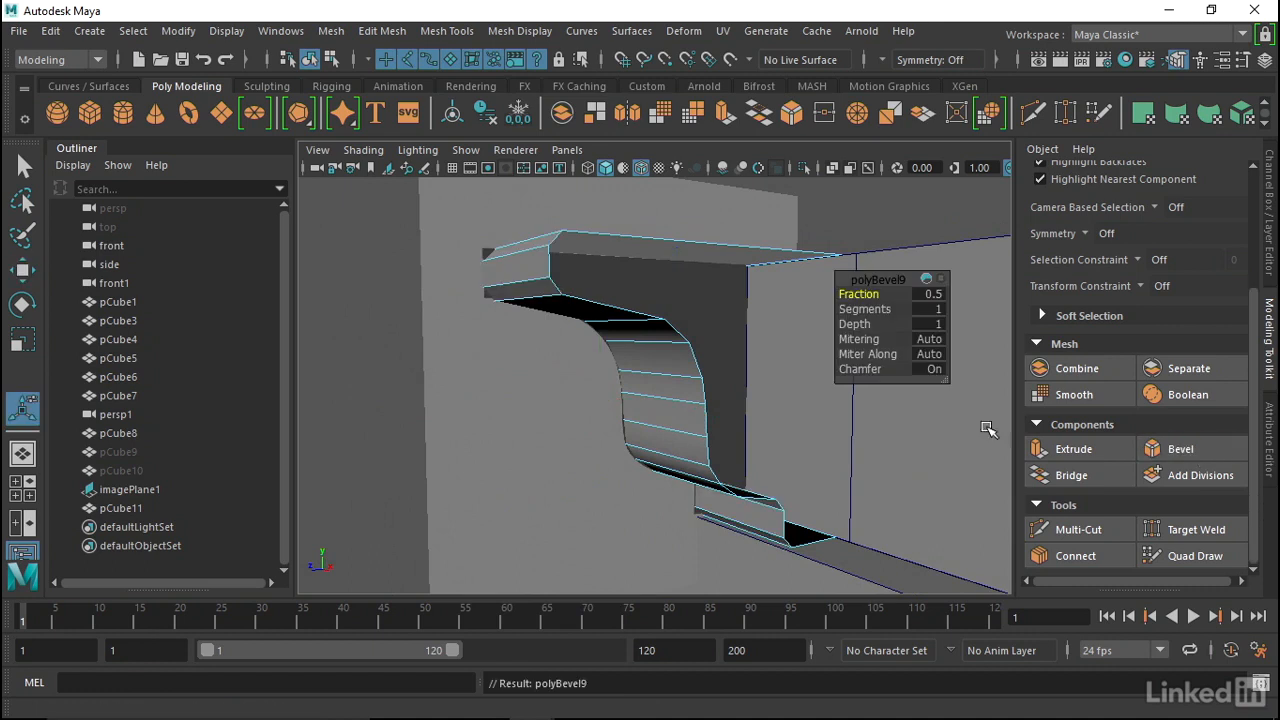
Set the corner bevel's fraction to 0.1 and its segments to 3
alt+drag(760, 388, 766, 376)
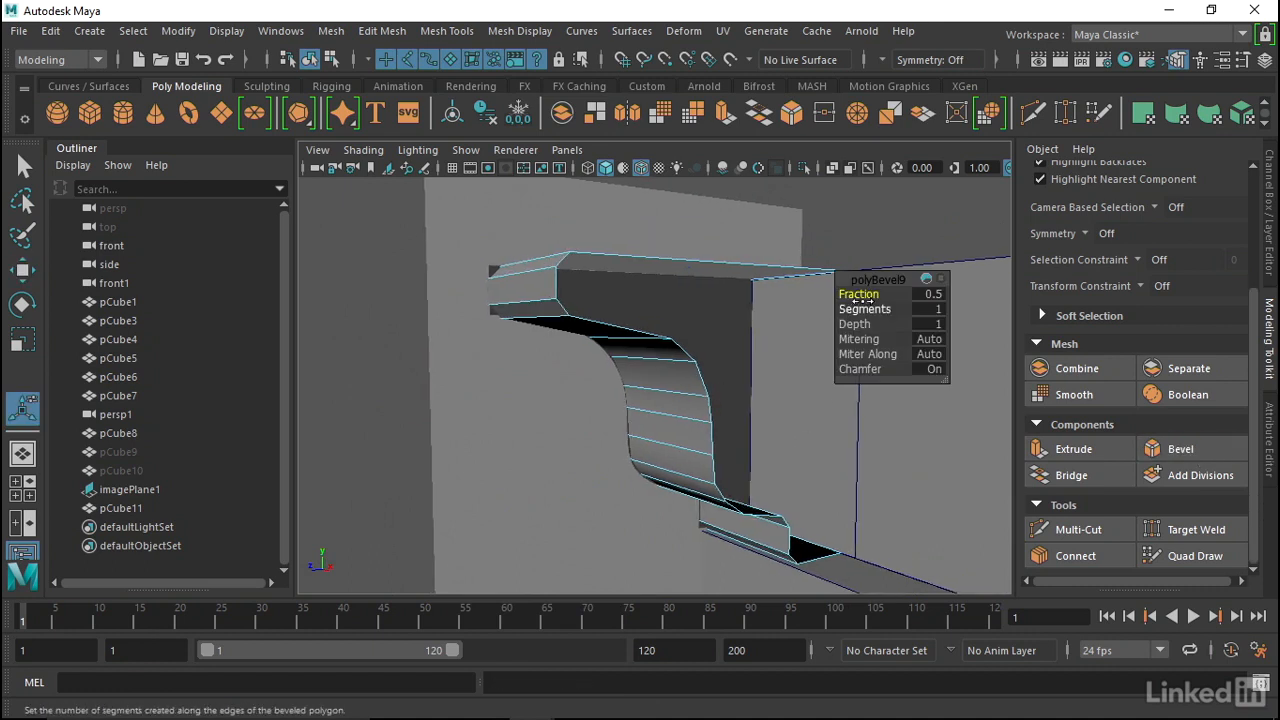
drag(863, 297, 855, 294)
alt+right_drag(505, 275, 560, 275)
alt+middle_drag(560, 275, 603, 340)
alt+drag(603, 340, 580, 340)
alt+right_drag(580, 340, 591, 346)
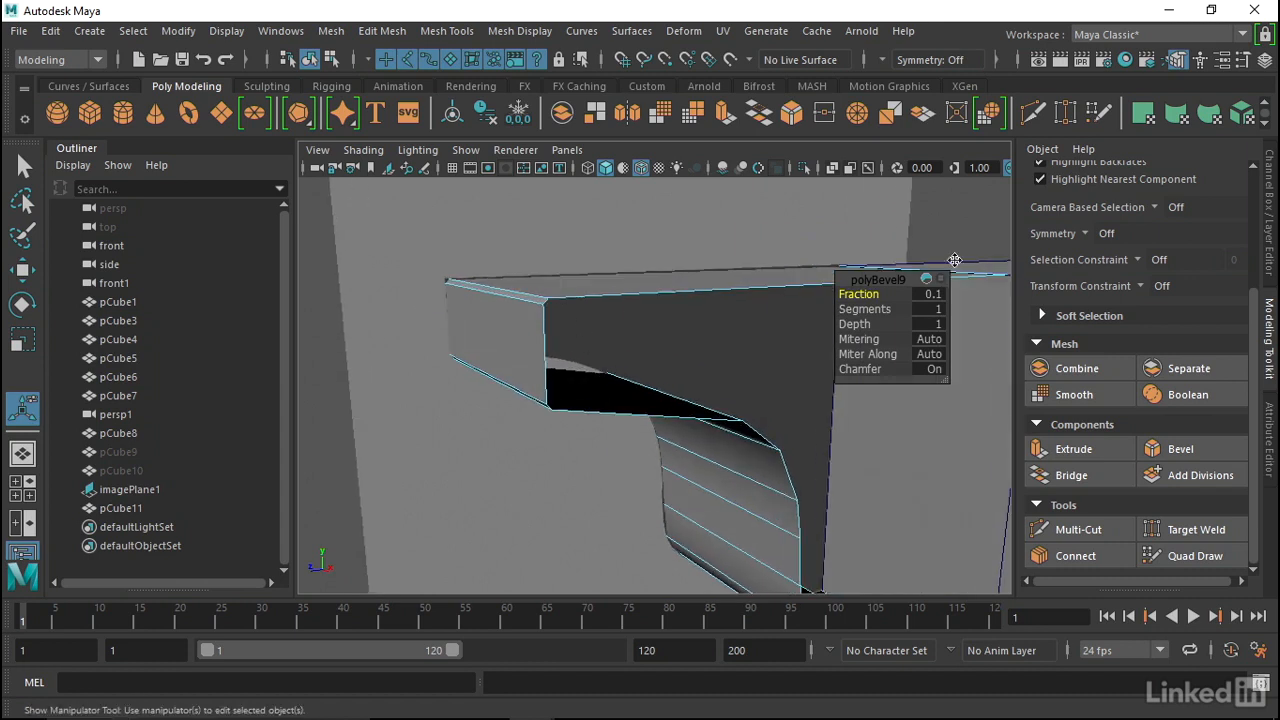
click(935, 310)
text(3)
key(Return)
Show the trim smoothed in the side view and raise the vertices at the upper curve's start onto the image profile
key(f)
right_drag(660, 220, 750, 133)
alt+drag(610, 377, 594, 328)
key(space)
alt+middle_drag(594, 328, 545, 349)
alt+right_drag(545, 349, 575, 172)
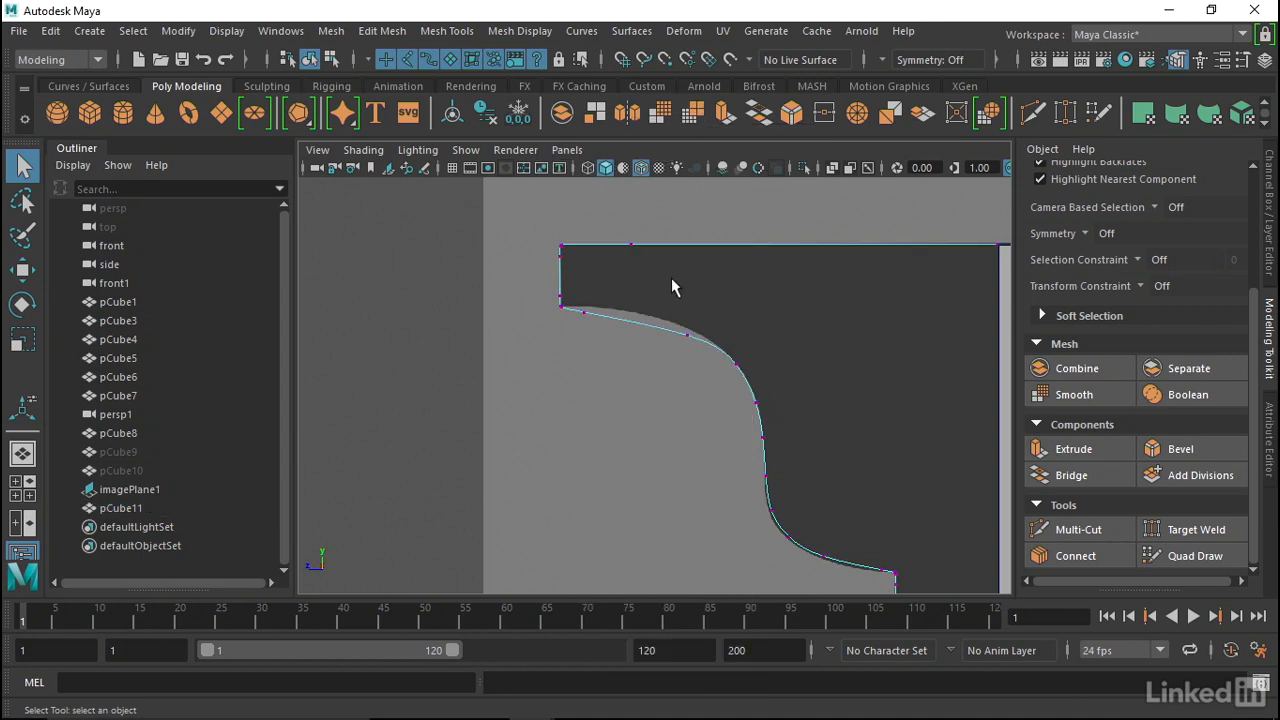
click(689, 335)
key(w)
drag(700, 337, 690, 317)
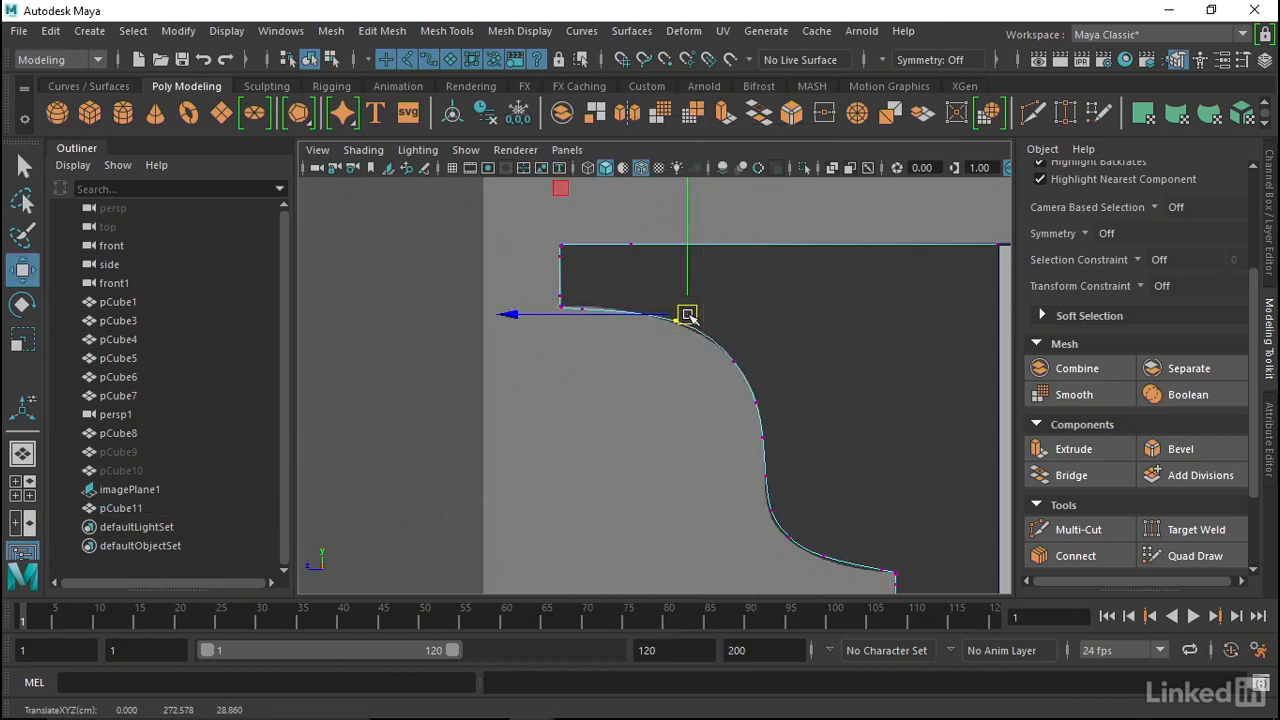
Return the trim to object selection and switch off its smooth preview
alt+middle_drag(707, 455, 649, 372)
alt+right_drag(649, 372, 543, 406)
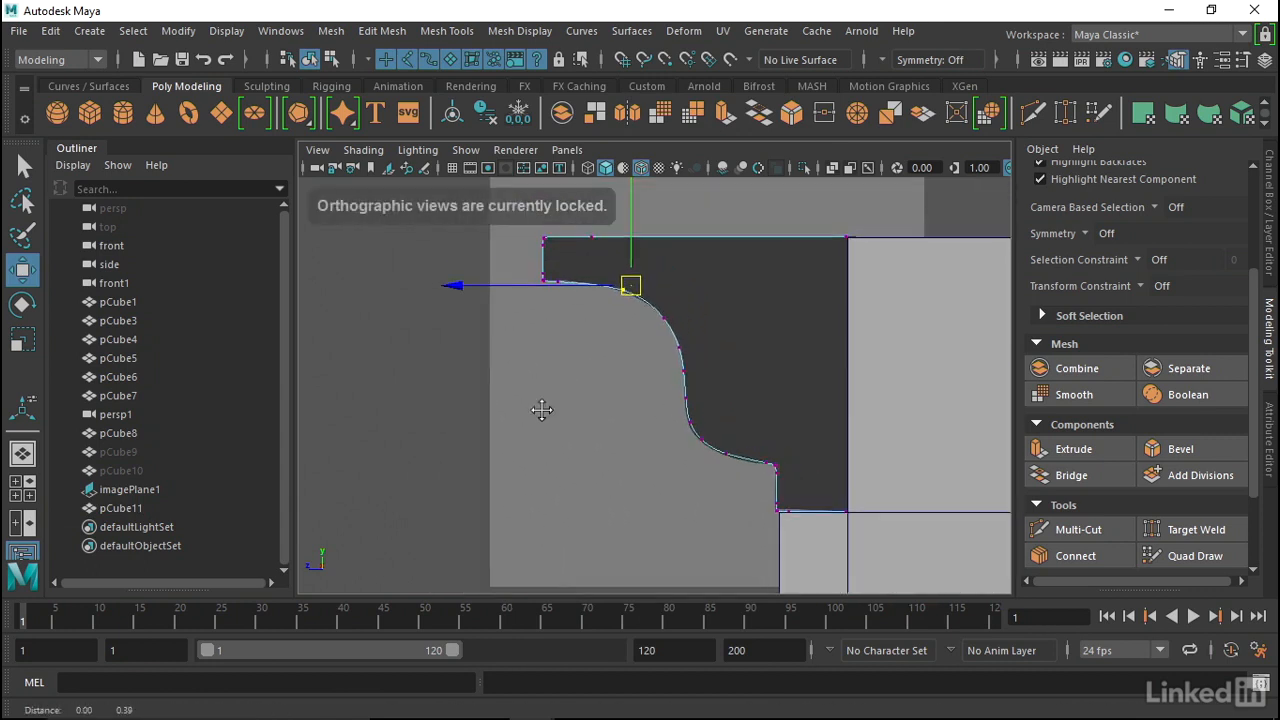
alt+middle_drag(543, 406, 580, 458)
right_drag(726, 296, 804, 135)
alt+right_drag(803, 309, 744, 323)
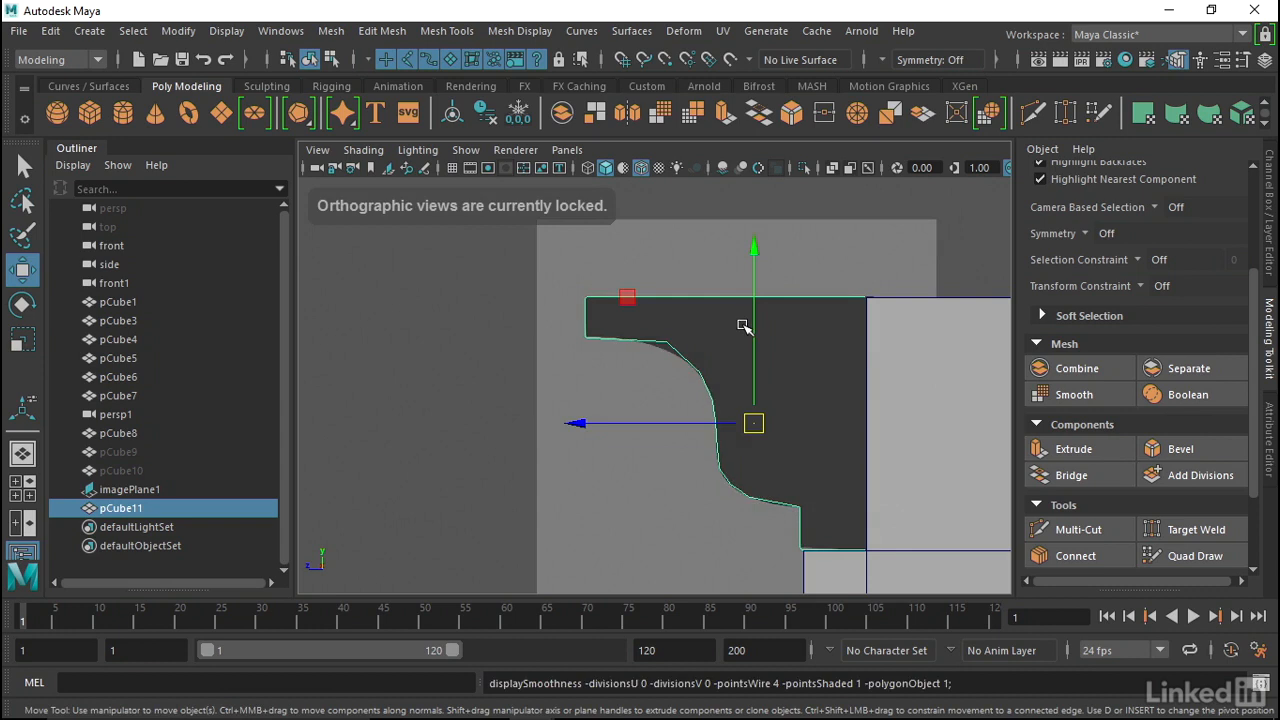
Move the trim along its depth to sit against the upper front of the bookcase in the side view
alt+drag(748, 329, 655, 316)
drag(783, 398, 978, 416)
alt+right_drag(840, 400, 680, 430)
alt+middle_drag(736, 436, 709, 398)
drag(695, 379, 985, 395)
alt+right_drag(985, 395, 691, 391)
In the front view, stretch the top trim by moving its right-end vertices to the bookcase's right edge
key(space)
drag(684, 397, 686, 434)
alt+middle_drag(645, 434, 603, 660)
alt+middle_drag(606, 190, 606, 446)
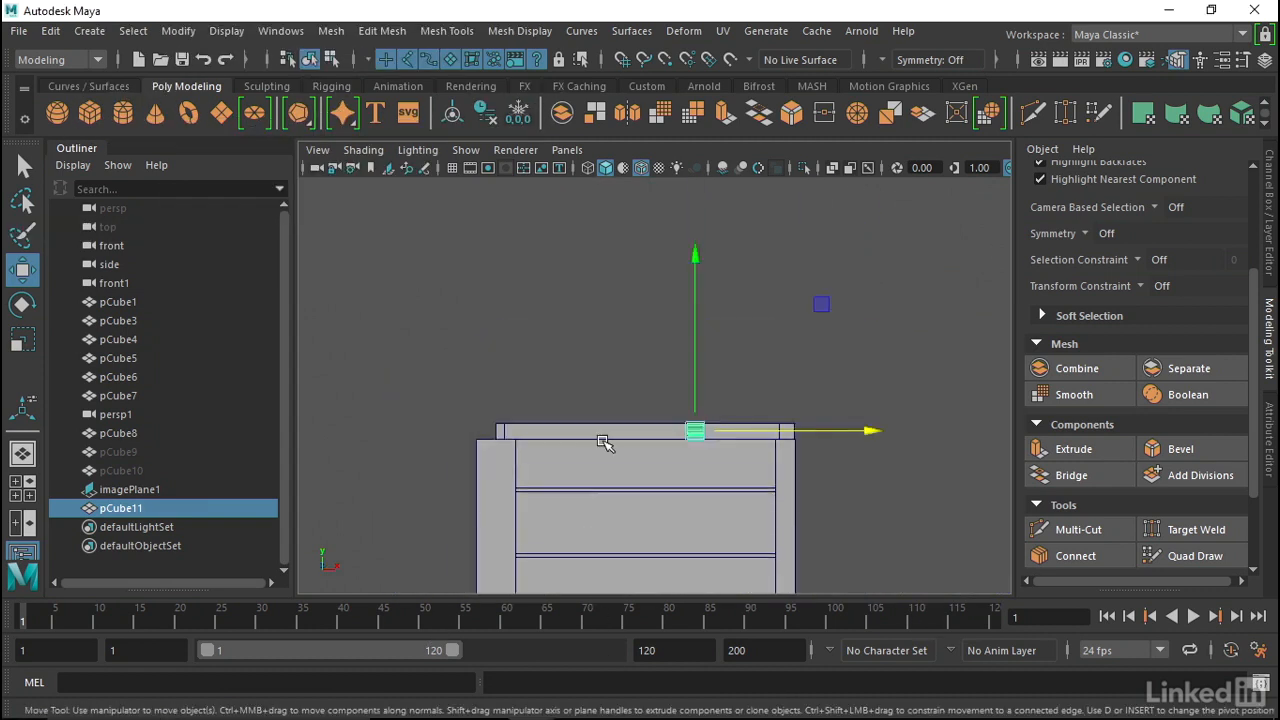
alt+right_drag(606, 446, 725, 486)
alt+middle_drag(725, 486, 725, 386)
right_drag(750, 392, 632, 166)
drag(794, 277, 750, 460)
alt+middle_drag(820, 406, 727, 412)
drag(722, 401, 914, 396)
alt+middle_drag(692, 323, 757, 323)
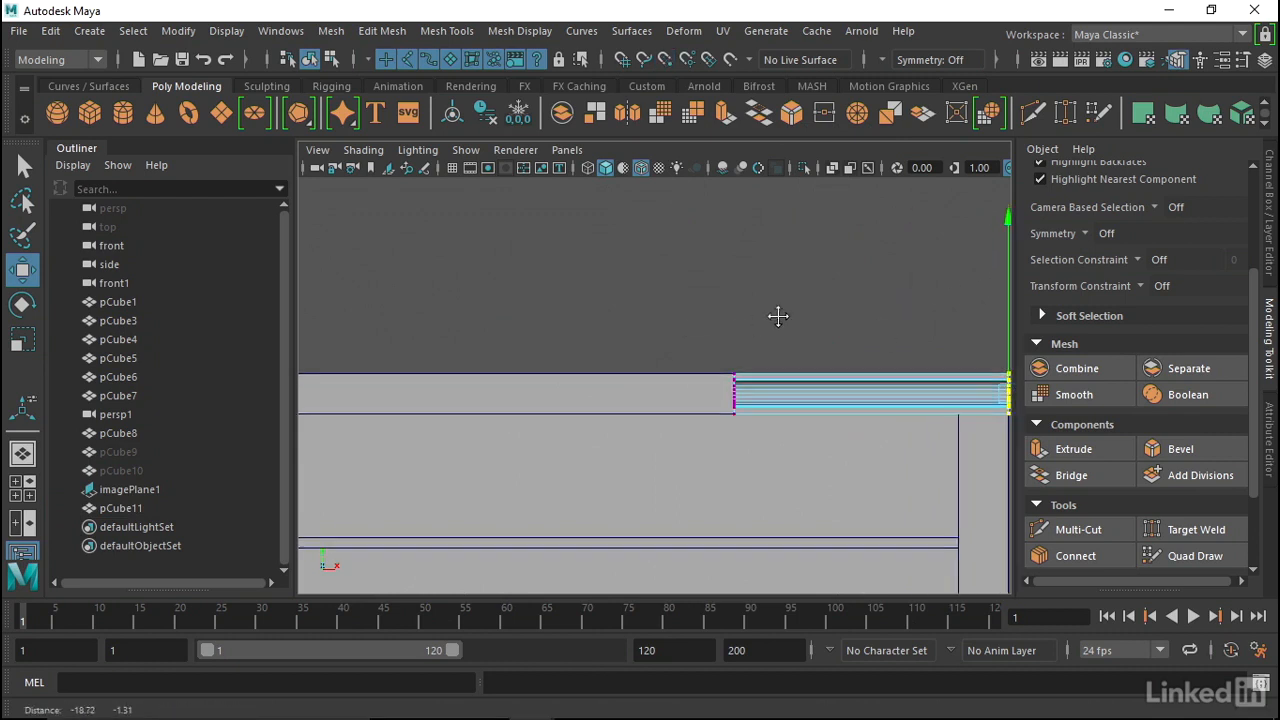
Snap the trim's left-end vertices to the left edge of the bookcase top and return to object selection
scroll(757, 323, down, 2)
drag(754, 314, 686, 457)
alt+middle_drag(686, 457, 826, 409)
key(v)
drag(903, 366, 436, 376)
scroll(757, 374, down, 2)
right_drag(757, 374, 826, 130)
Examine the lower cabinet's front, ledge and base in the perspective view
mouse_move(746, 346)
alt+mouse_down()
mouse_move(723, 351)
mouse_move(723, 306)
mouse_move(729, 349)
alt+mouse_up()
key(space)
alt+right_drag(729, 349, 817, 420)
alt+middle_drag(817, 420, 794, 420)
alt+right_drag(794, 420, 529, 380)
alt+drag(529, 380, 601, 269)
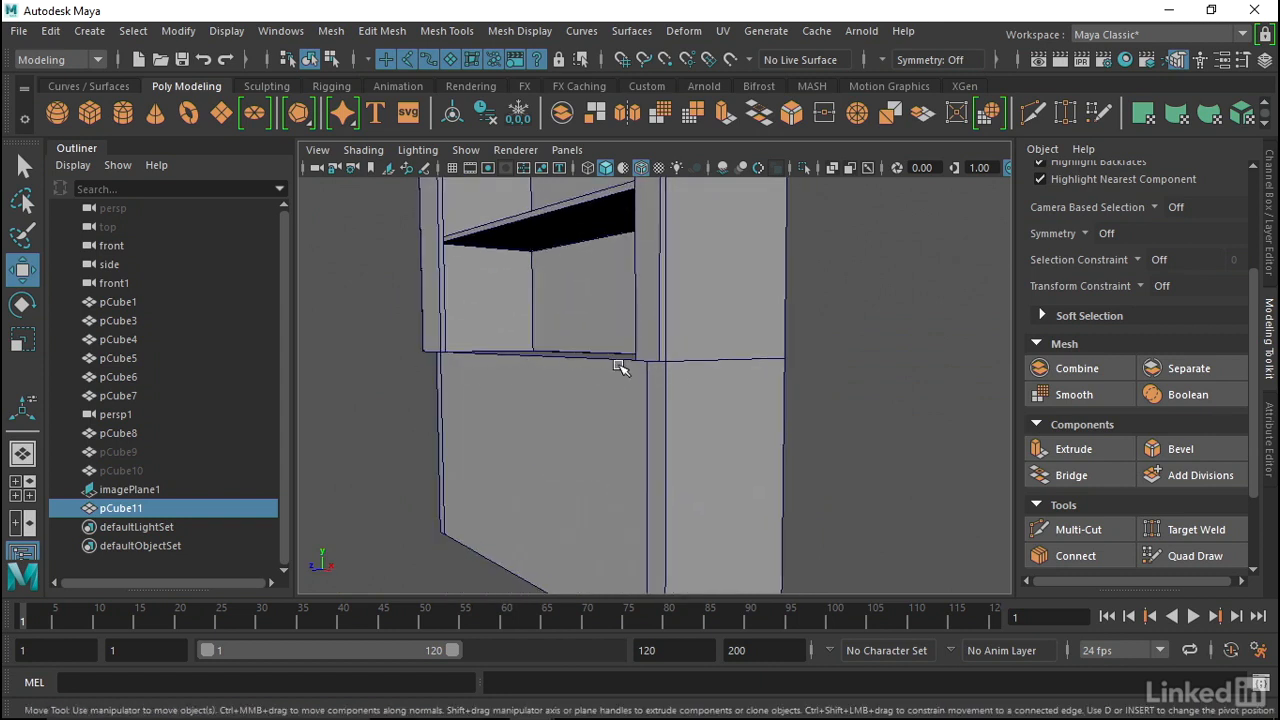
alt+drag(617, 366, 557, 383)
alt+middle_drag(562, 418, 557, 367)
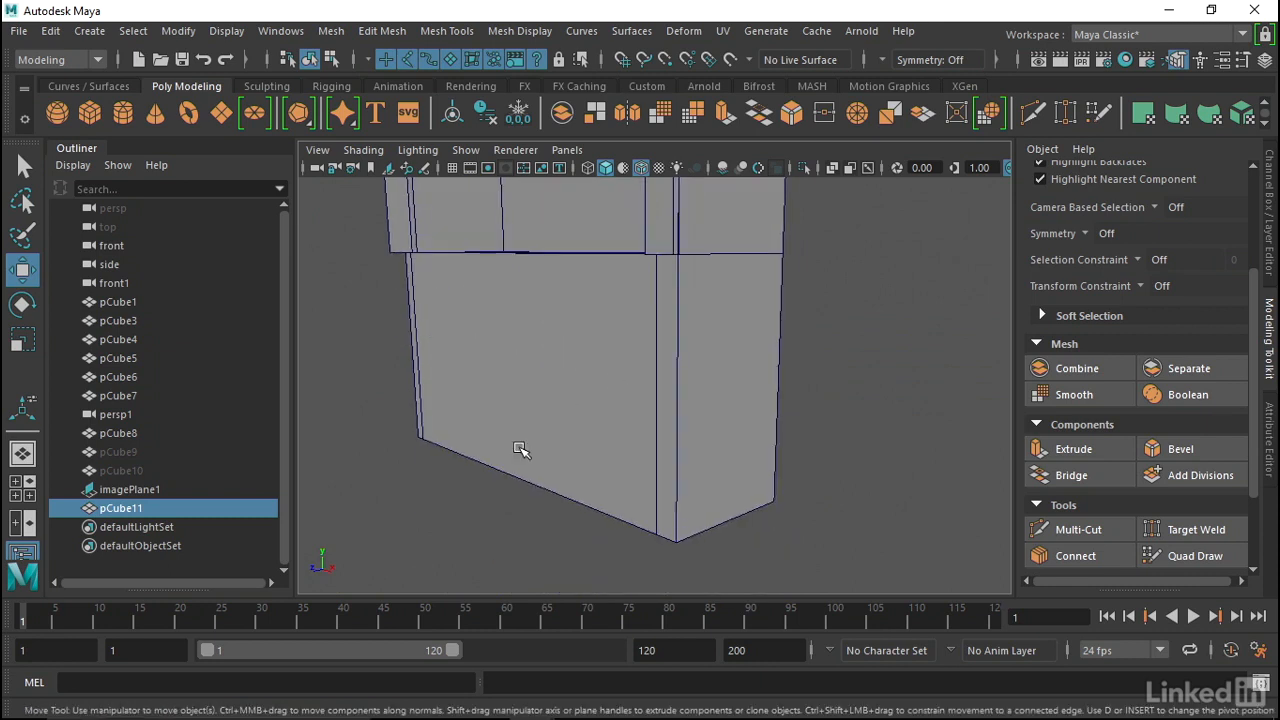
alt+right_drag(696, 510, 563, 371)
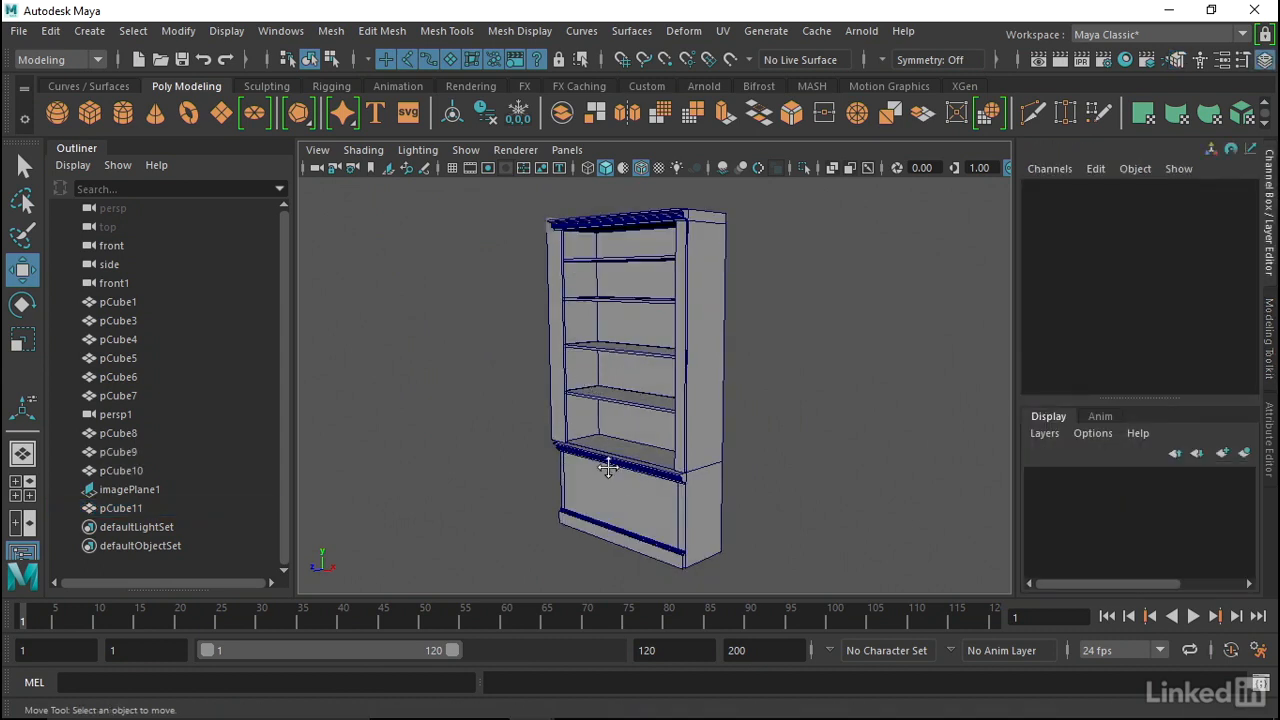
Inspect the trims along the ledge and base of the lower cabinet from several perspective angles
alt+middle_drag(612, 470, 491, 357)
alt+right_drag(491, 357, 826, 420)
alt+middle_drag(826, 420, 803, 366)
alt+drag(803, 366, 720, 332)
alt+middle_drag(540, 440, 560, 277)
alt+drag(632, 346, 519, 338)
alt+right_drag(519, 338, 537, 320)
alt+middle_drag(537, 320, 520, 396)
alt+drag(556, 392, 517, 369)
alt+middle_drag(517, 369, 517, 414)
mouse_move(517, 414)
alt+right_down()
mouse_move(483, 414)
mouse_move(531, 417)
alt+right_up()
alt+middle_drag(531, 417, 525, 383)
alt+right_drag(525, 383, 518, 383)
alt+drag(517, 383, 596, 385)
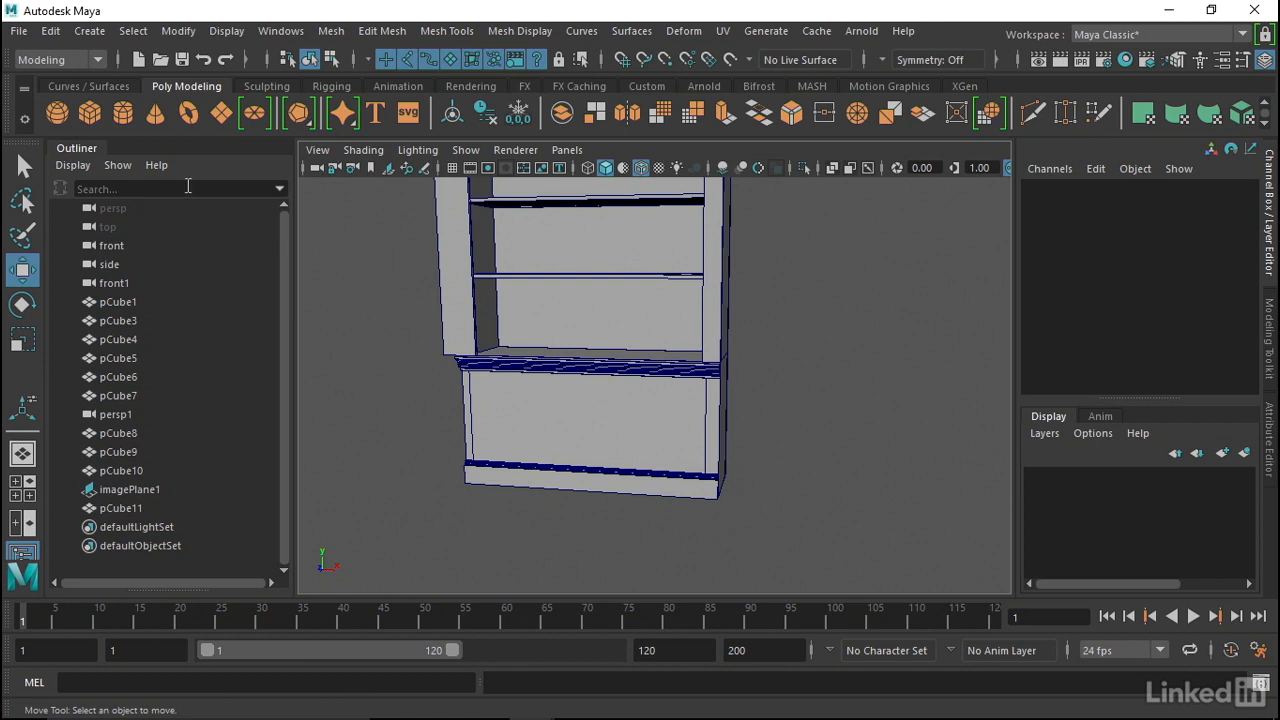
Create a polygon cube and move it in front of the bookcase, to about Y 63.5 and Z 46
click(90, 117)
alt+drag(349, 357, 529, 317)
drag(497, 363, 440, 387)
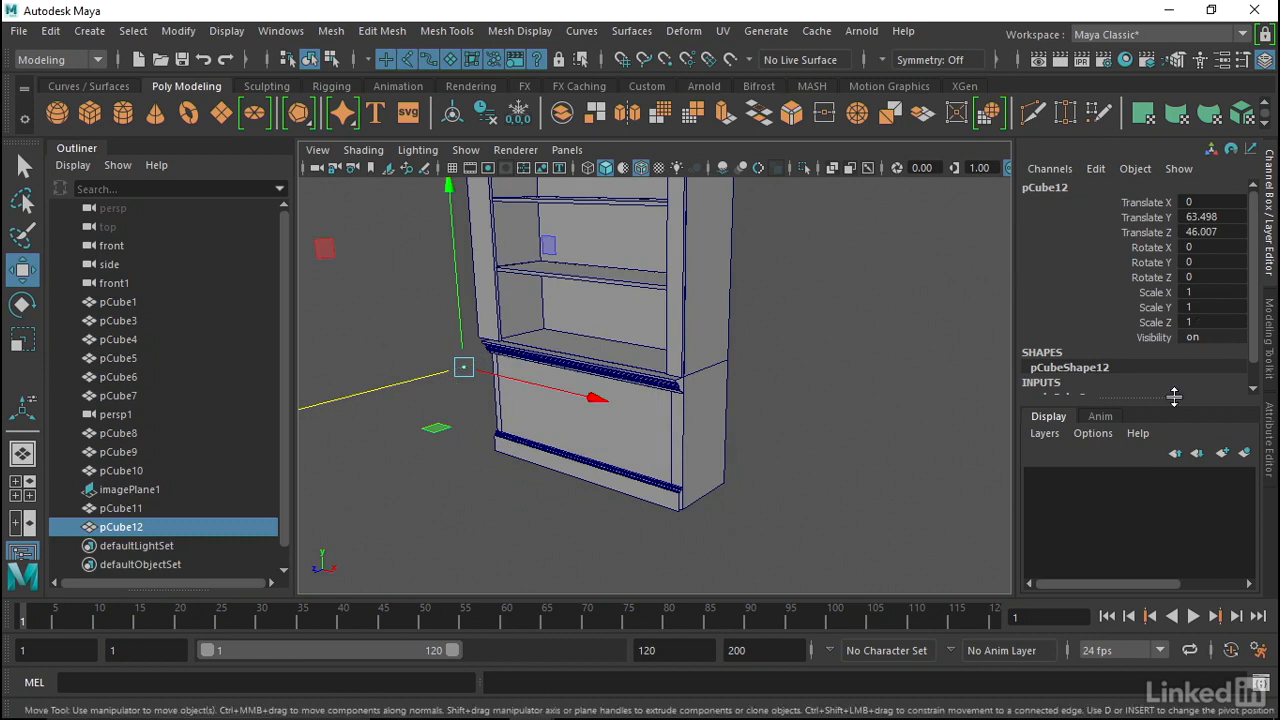
Set the new cube's depth to 2 and its width and height to 28.6
scroll(1200, 333, down, 1)
click(1060, 374)
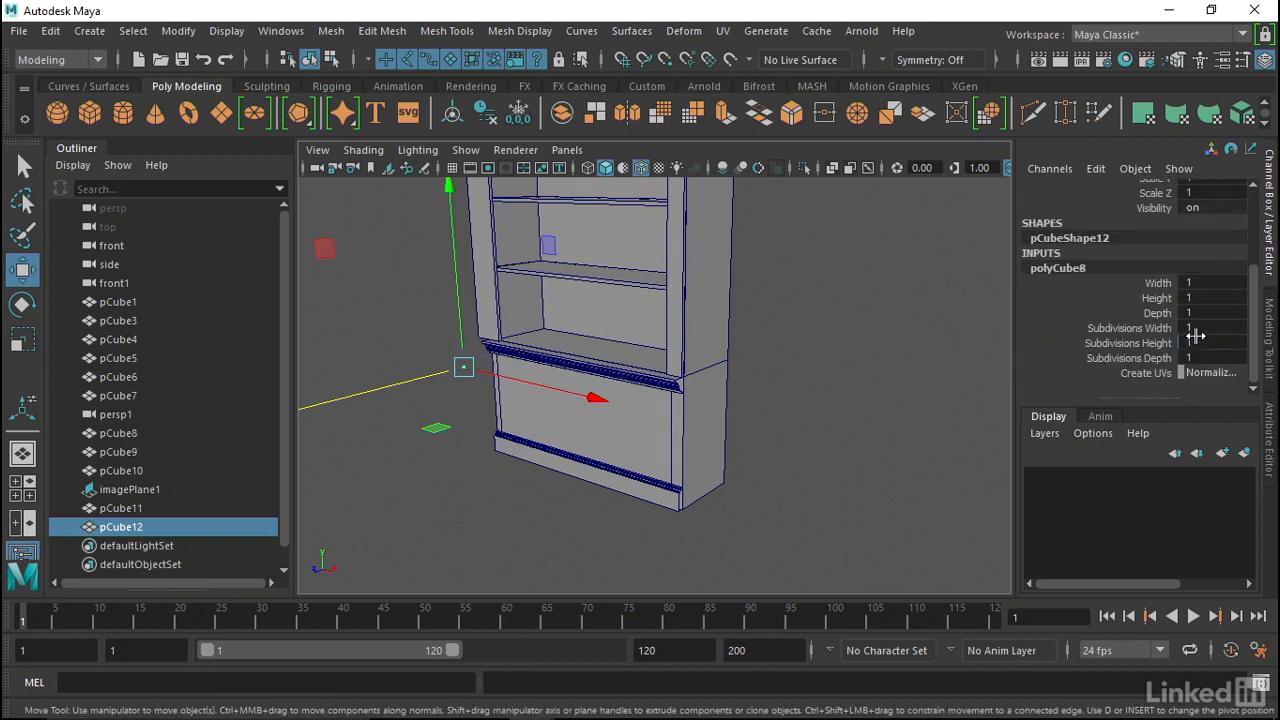
click(1207, 309)
click(1203, 310)
text(2)
key(Return)
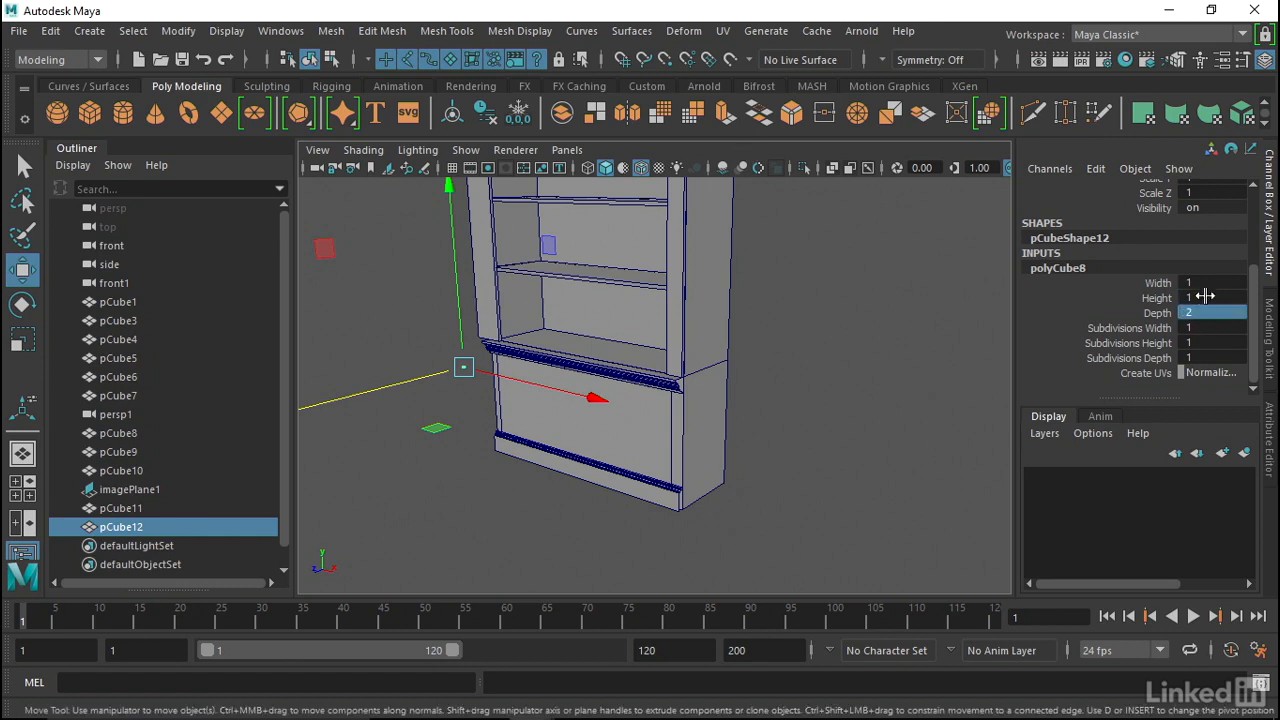
click(1158, 283)
ctrl+click(1160, 298)
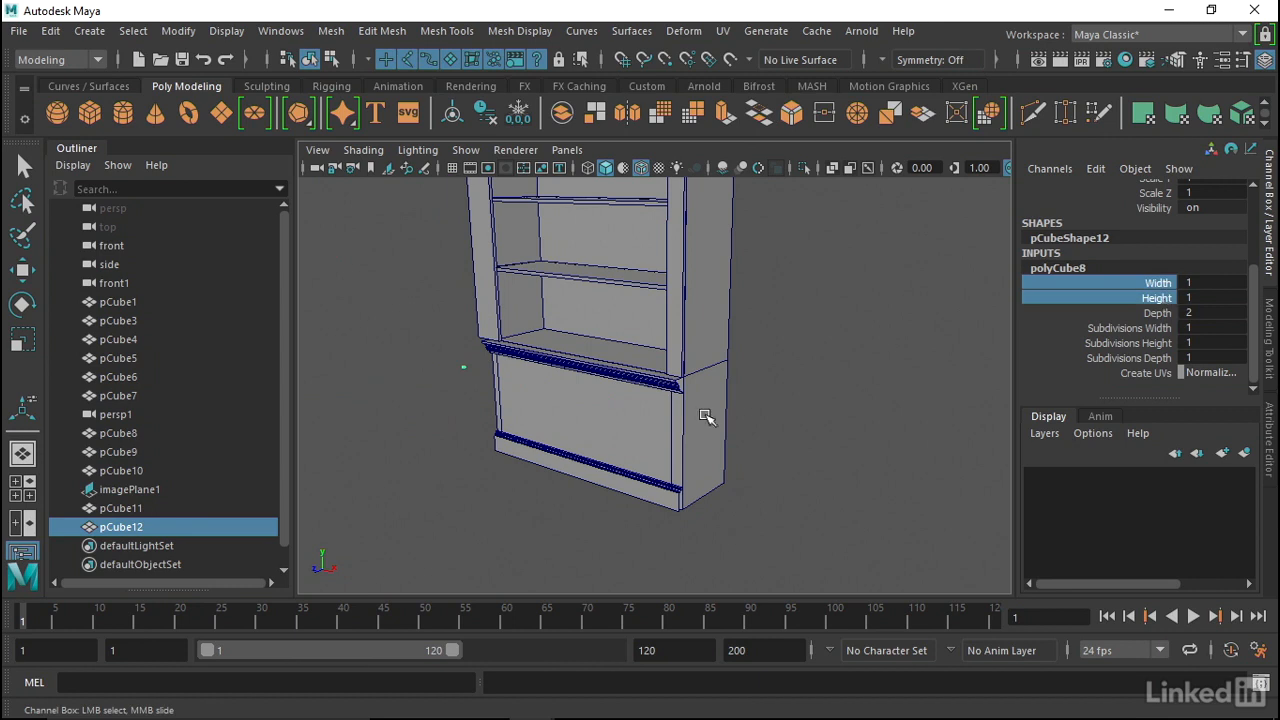
middle_drag(729, 413, 966, 409)
In the front view, position the cube over the left half of the lower cabinet at about X 30.7, Y 40.5
alt+drag(672, 380, 714, 390)
key(space)
alt+middle_drag(714, 390, 666, 249)
alt+middle_drag(717, 520, 717, 371)
alt+right_drag(717, 371, 443, 220)
alt+middle_drag(632, 489, 629, 269)
alt+right_drag(629, 269, 554, 348)
alt+click(554, 348)
key(w)
drag(572, 379, 624, 413)
alt+right_drag(520, 372, 570, 440)
alt+middle_drag(570, 440, 653, 381)
drag(668, 390, 678, 399)
alt+right_drag(678, 397, 643, 383)
alt+middle_drag(643, 383, 547, 383)
alt+right_drag(739, 390, 547, 341)
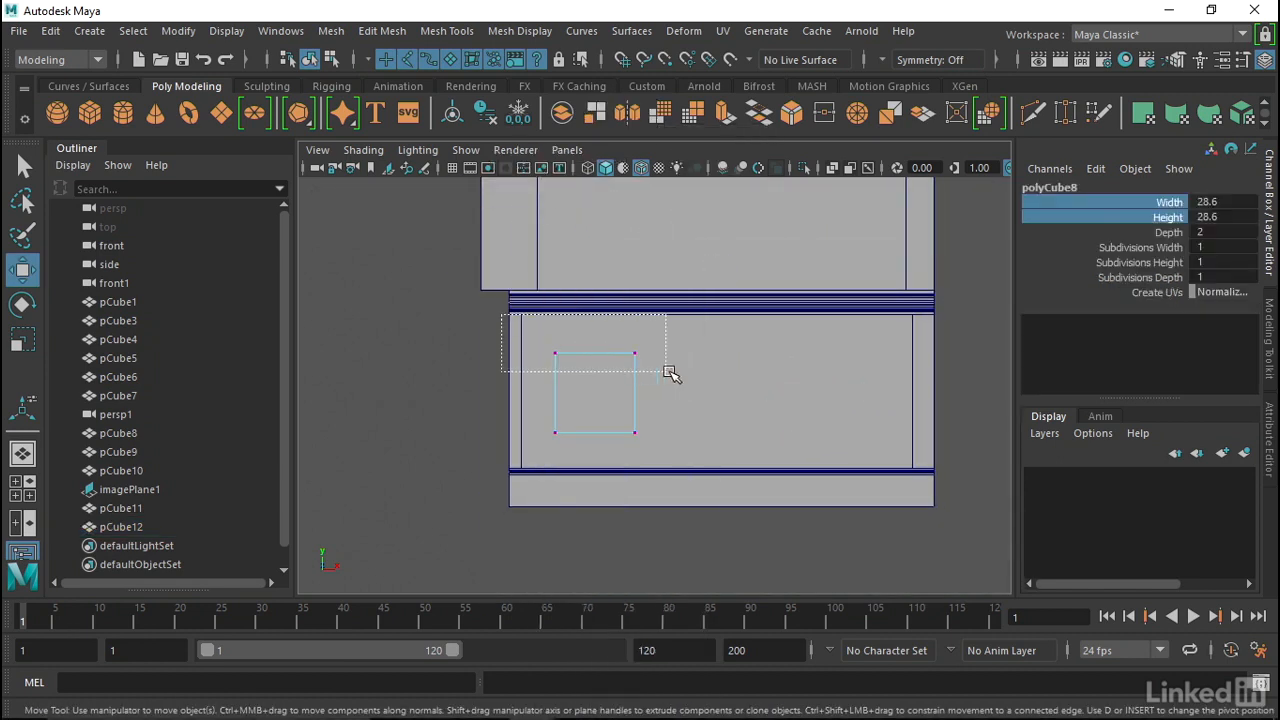
Raise the panel's top vertices towards the ledge trim and lower its bottom vertices towards the base trim
drag(502, 315, 648, 373)
drag(597, 340, 597, 301)
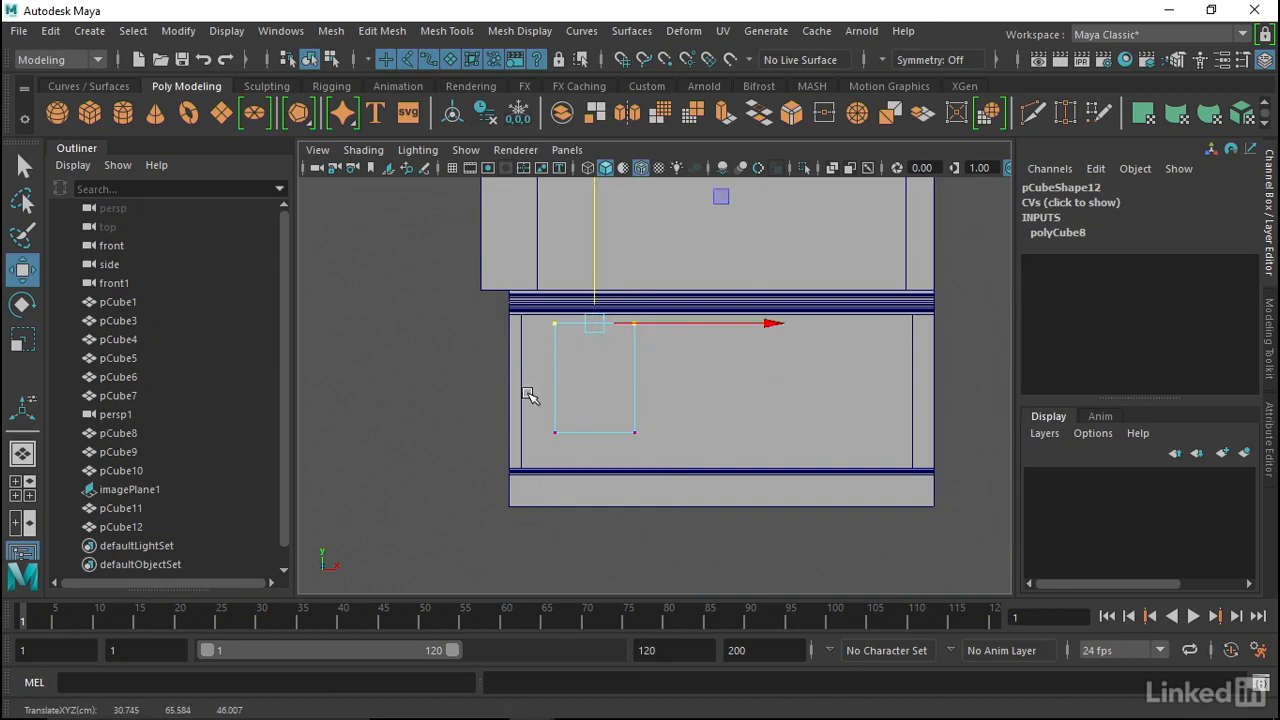
drag(530, 393, 670, 460)
drag(595, 402, 598, 432)
Widen the panel by adjusting its side vertices to fit the cabinet's left half, then return to object selection
drag(562, 306, 529, 490)
drag(605, 393, 697, 380)
alt+middle_drag(697, 380, 757, 406)
scroll(731, 400, up, 1)
drag(734, 402, 754, 409)
alt+right_drag(750, 405, 690, 388)
alt+middle_drag(690, 388, 696, 388)
drag(614, 309, 543, 515)
drag(600, 402, 616, 403)
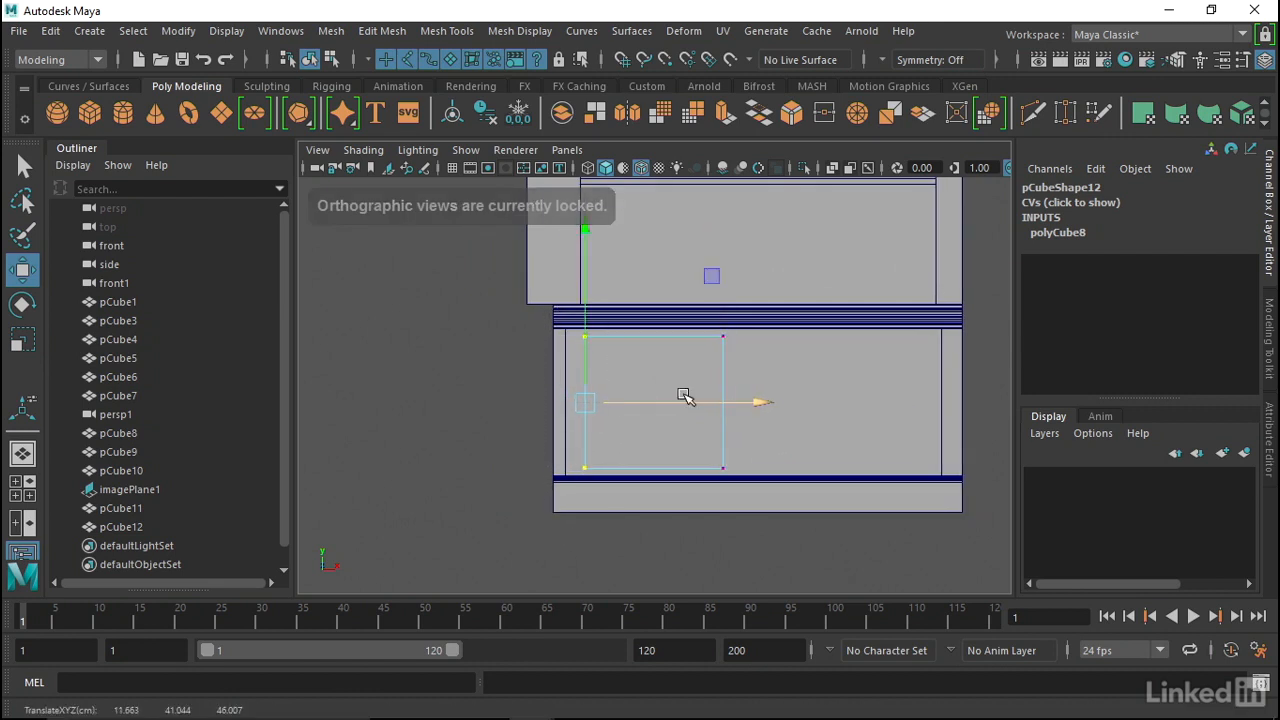
alt+middle_drag(643, 400, 580, 383)
scroll(580, 383, down, 1)
right_click(625, 343)
right_drag(623, 340, 716, 134)
In the side view, move the door panel back against the lower cabinet's front, to about Z 23.7
key(space)
drag(642, 400, 634, 332)
key(space)
drag(572, 400, 606, 374)
alt+right_drag(606, 374, 531, 369)
key(f)
alt+right_drag(694, 340, 640, 349)
drag(614, 381, 720, 405)
alt+right_drag(704, 354, 777, 331)
alt+middle_drag(777, 331, 519, 260)
alt+right_drag(519, 260, 626, 314)
alt+middle_drag(545, 326, 687, 453)
drag(597, 357, 669, 294)
Duplicate the door panel and move the copy to the lower cabinet's right half, at about X 105.7
key(space)
alt+drag(669, 300, 657, 311)
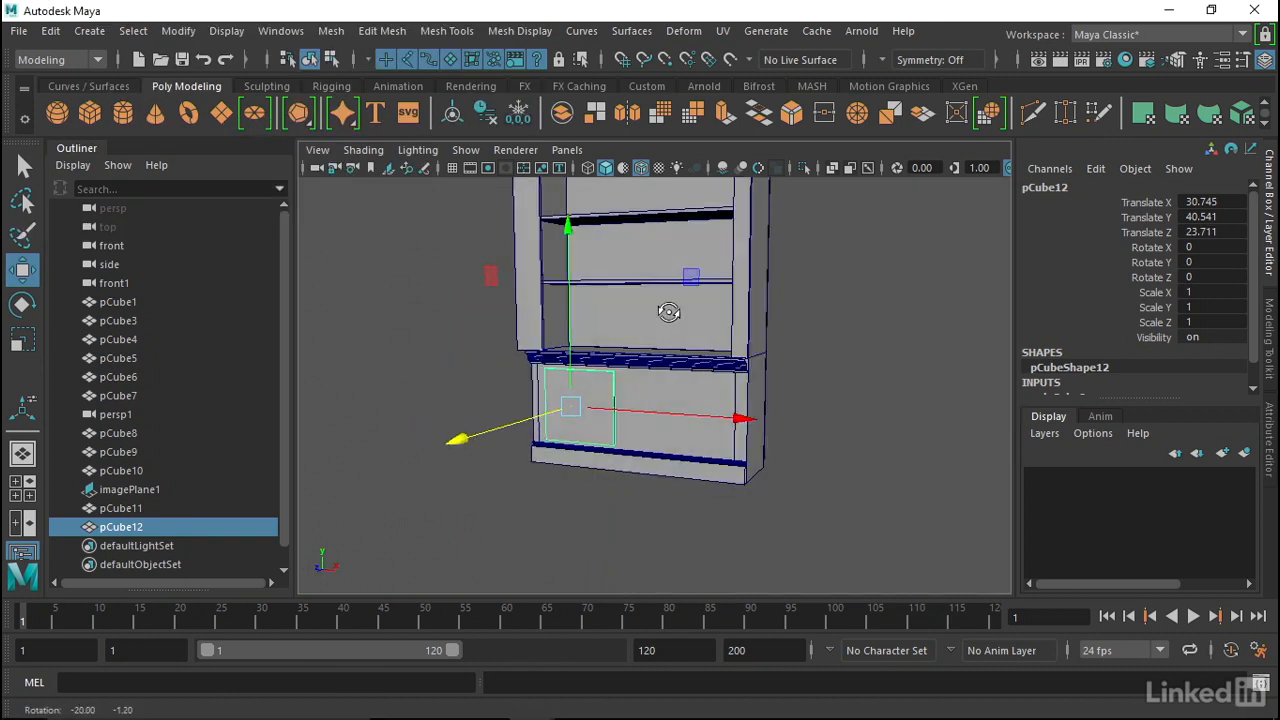
alt+right_drag(657, 311, 714, 369)
alt+drag(714, 369, 719, 369)
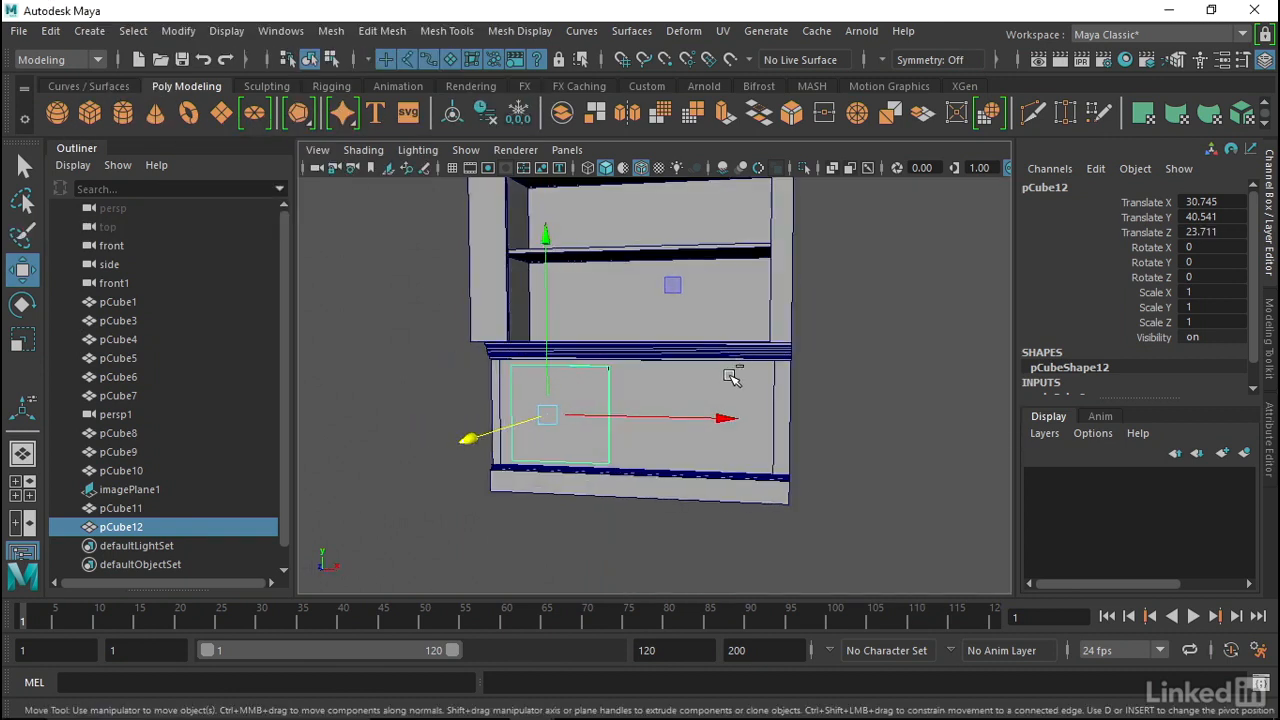
key(ctrl+d)
drag(613, 420, 730, 439)
key(space)
alt+middle_drag(730, 439, 678, 412)
alt+right_drag(678, 412, 740, 400)
drag(782, 367, 808, 370)
Inspect both door panels and the complete bookcase in the perspective view
alt+middle_drag(729, 329, 743, 354)
alt+right_drag(743, 354, 611, 355)
key(space)
drag(615, 361, 583, 409)
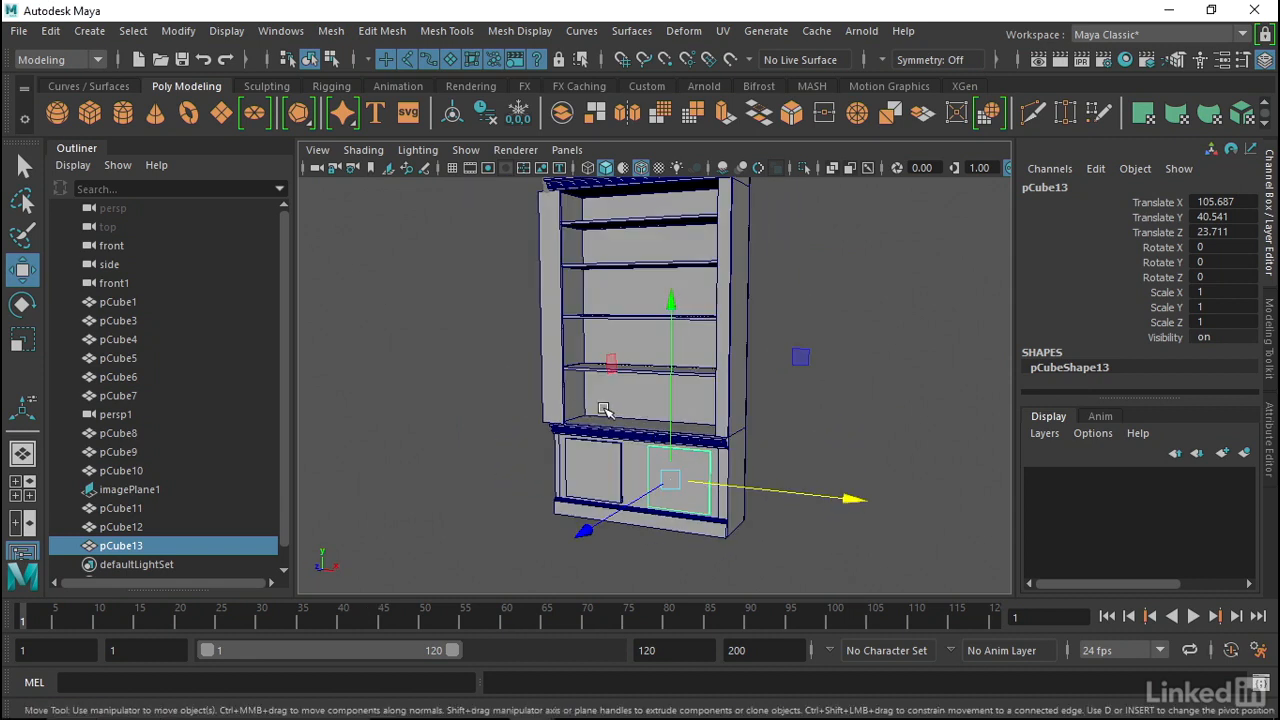
alt+drag(489, 354, 493, 401)
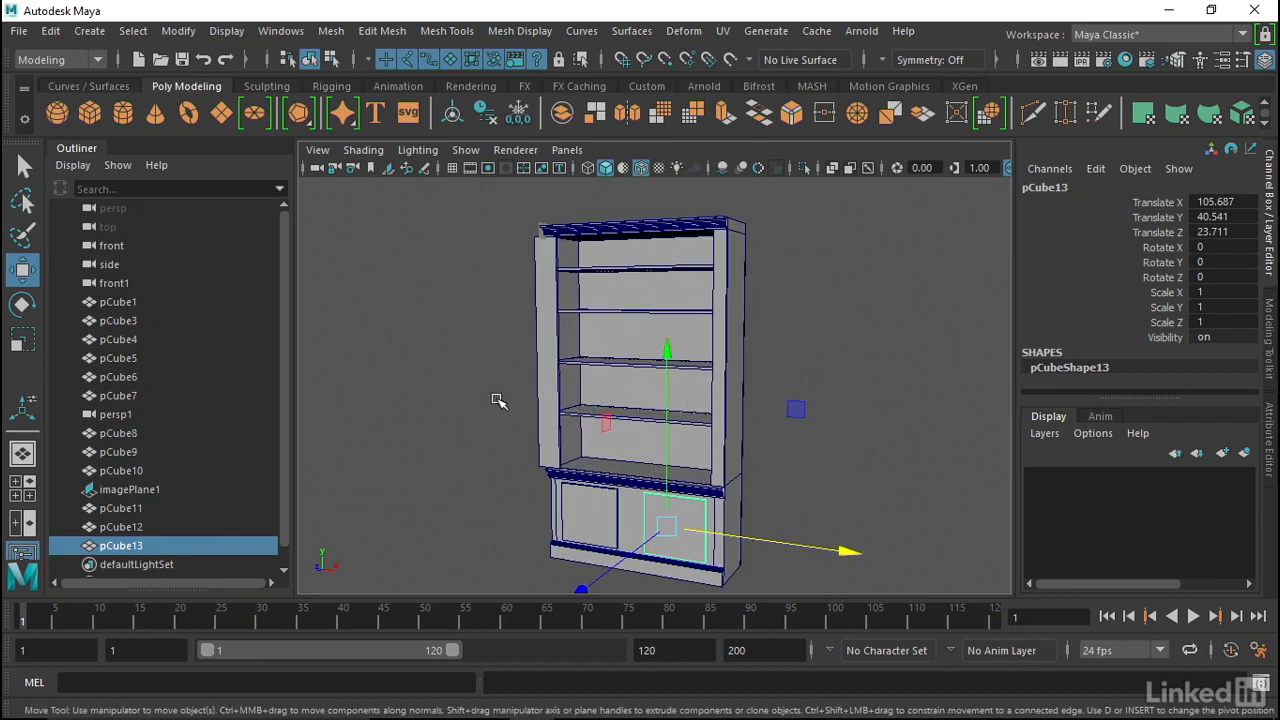
alt+middle_drag(590, 420, 583, 372)
alt+right_drag(583, 372, 626, 414)
alt+middle_drag(626, 414, 607, 333)
alt+right_drag(607, 333, 720, 385)
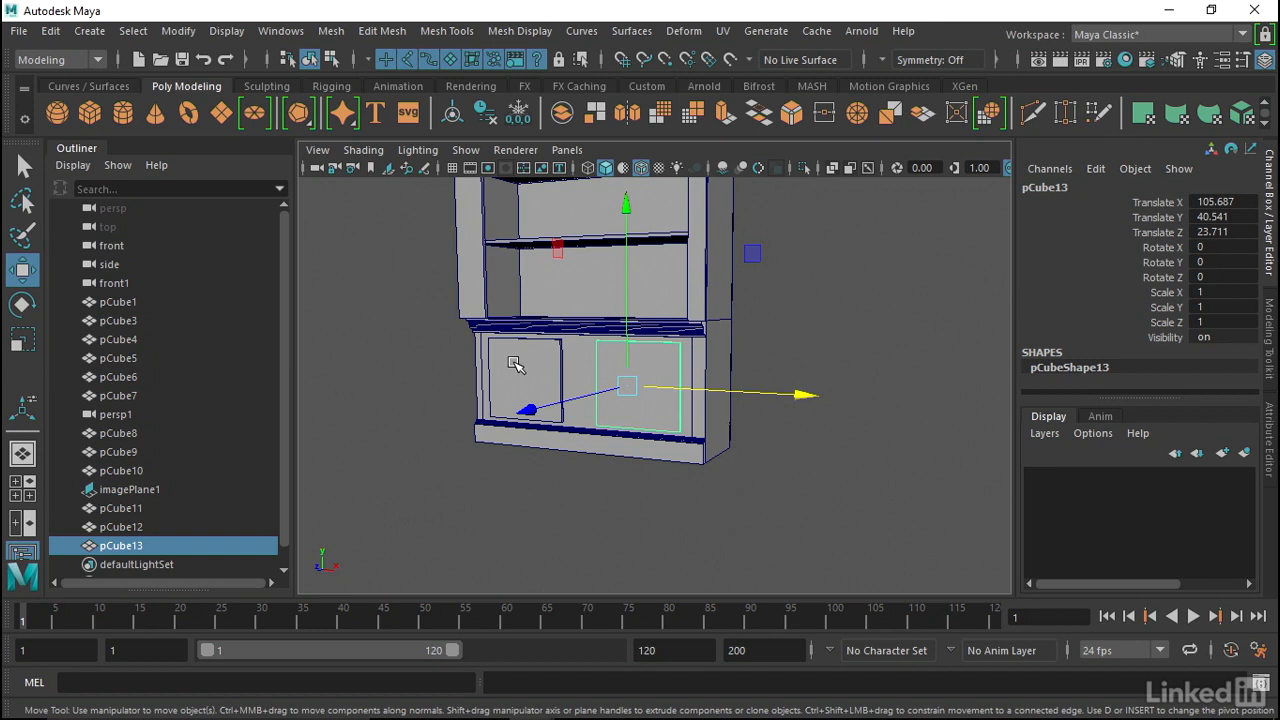
alt+middle_drag(490, 278, 489, 317)
alt+middle_drag(568, 388, 563, 380)
alt+right_drag(563, 380, 581, 376)
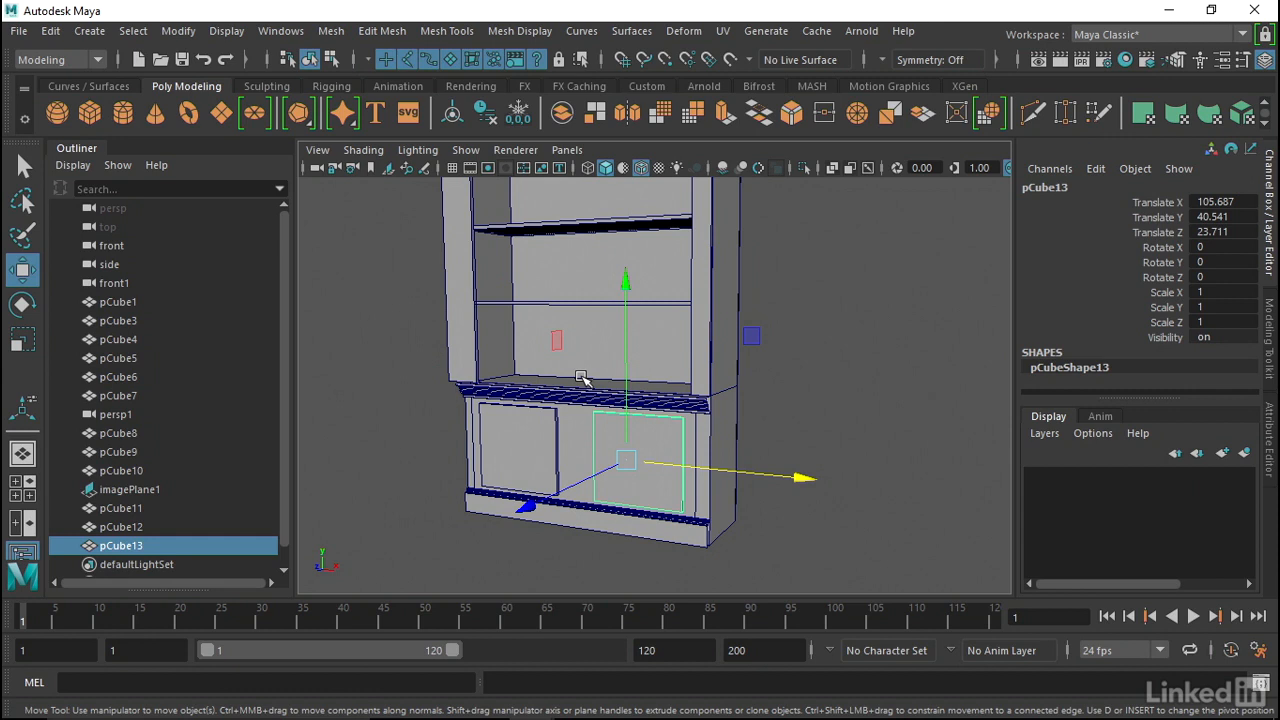
alt+right_drag(570, 314, 537, 326)
alt+middle_drag(537, 326, 540, 391)
alt+right_drag(540, 391, 482, 394)
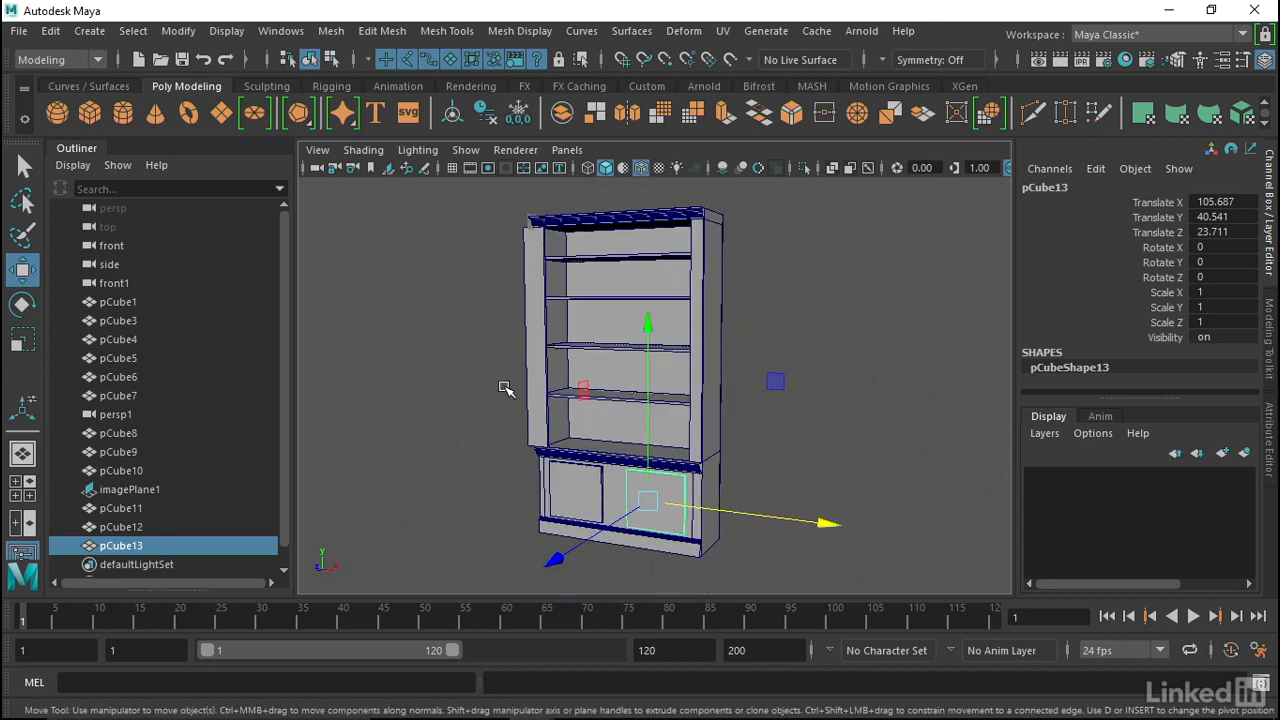